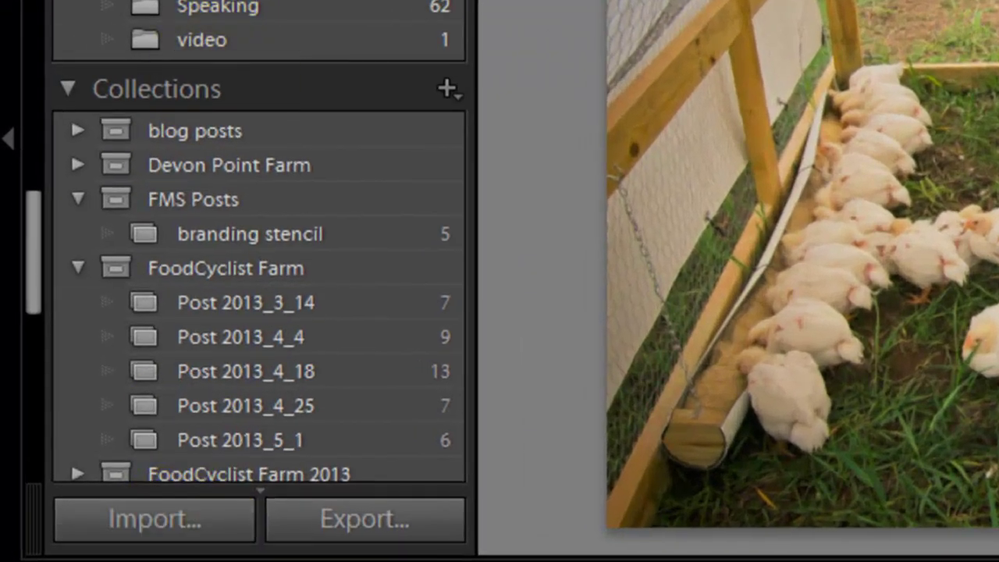
# Open the Import dialog to bring in photos from the CANON_DC camera card.
pyautogui.click(219, 527)
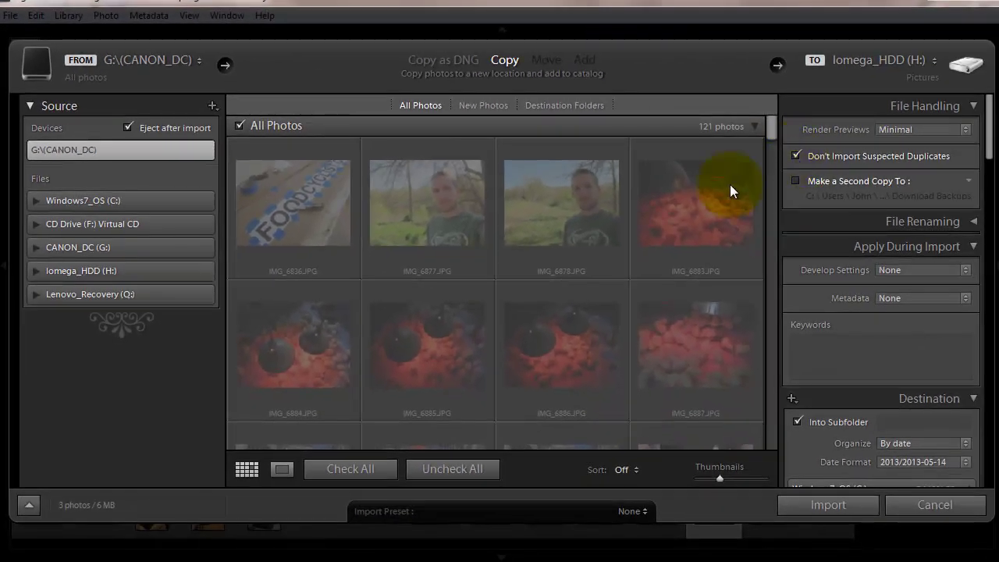
pyautogui.scroll(-10, 764, 267)
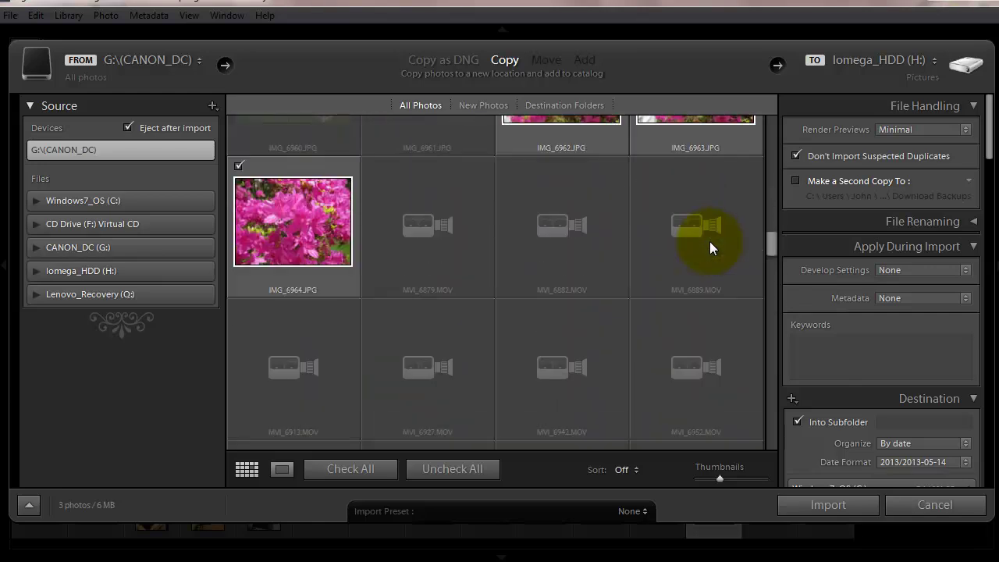
pyautogui.scroll(-5, 707, 258)
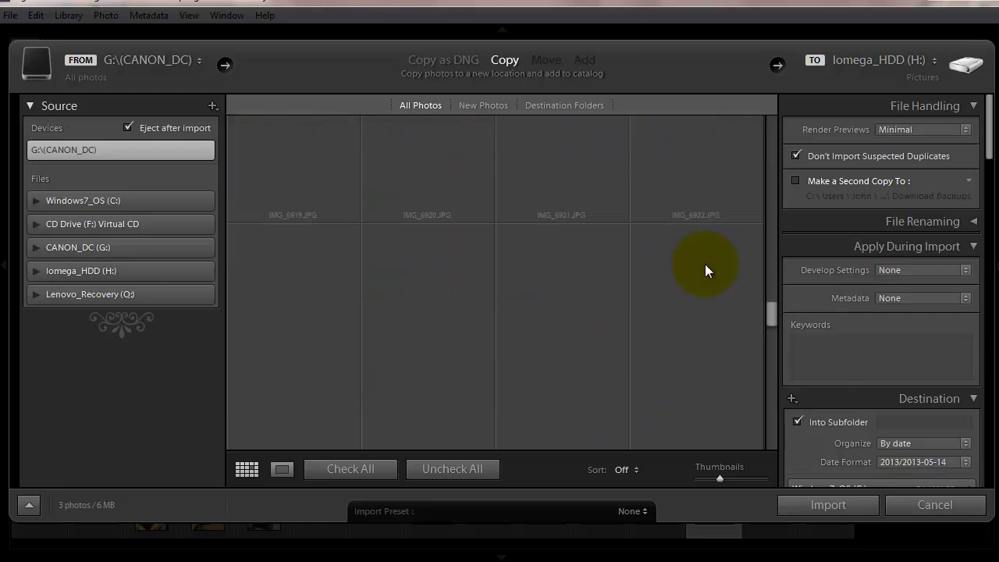
pyautogui.scroll(5, 687, 340)
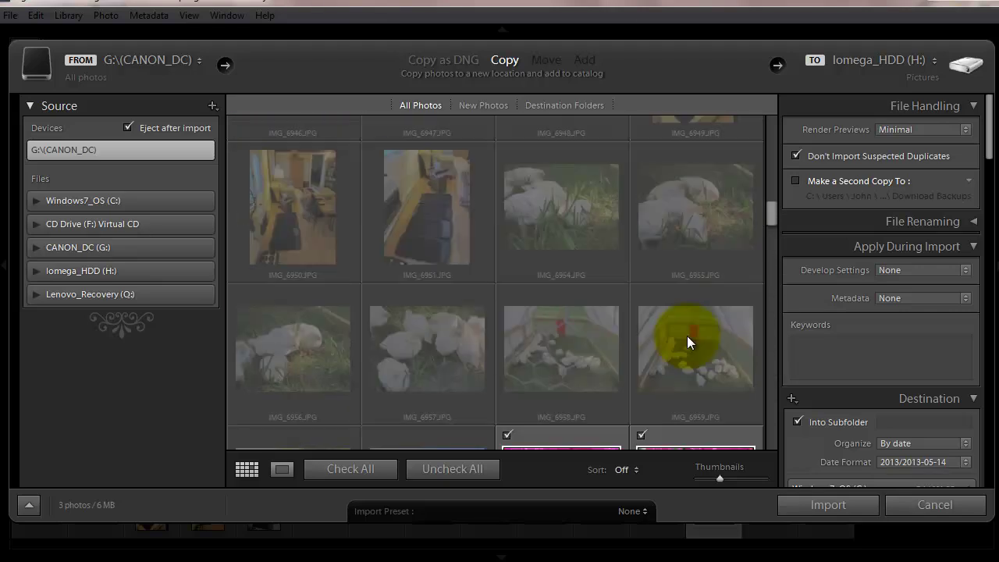
pyautogui.scroll(3, 687, 341)
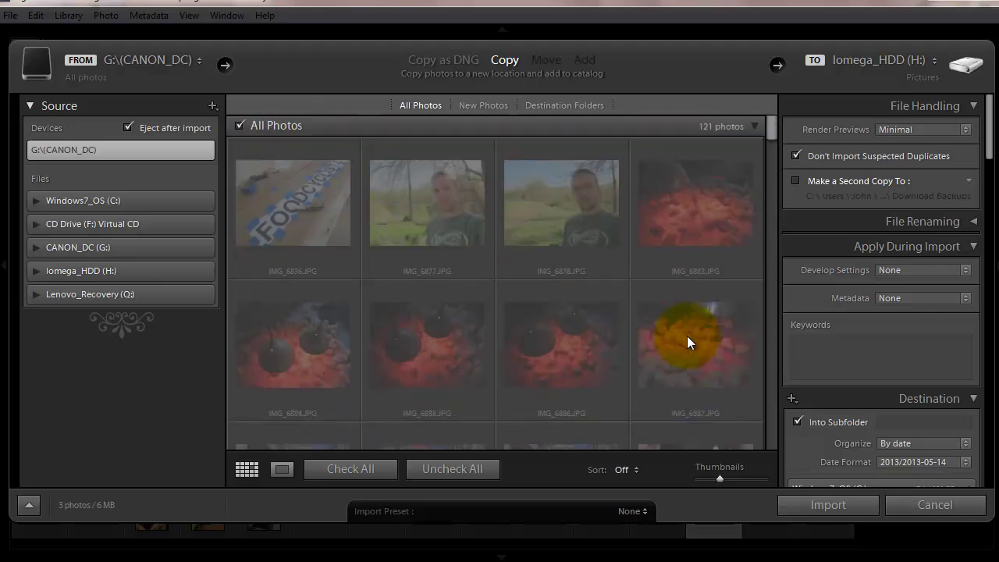
pyautogui.scroll(3, 686, 341)
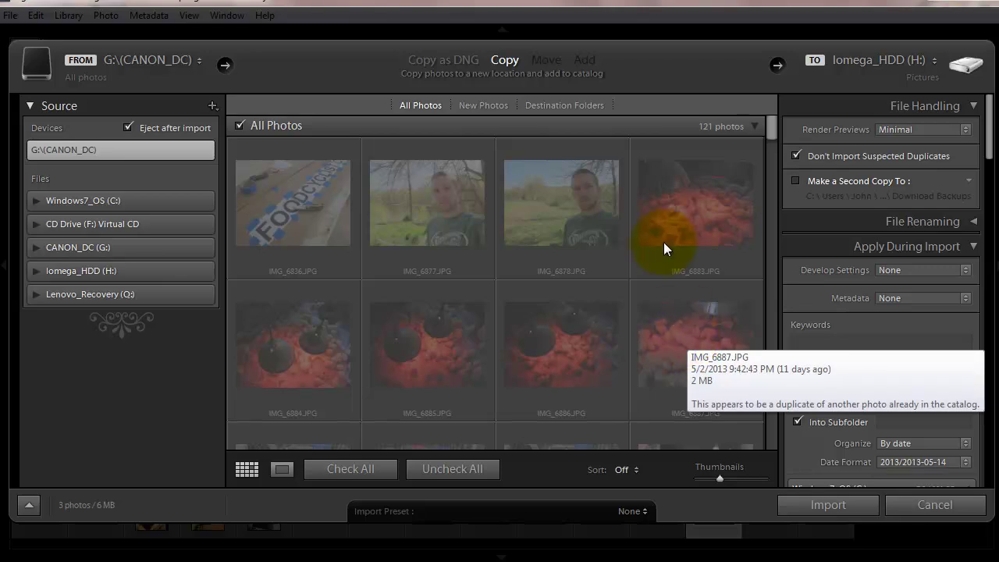
pyautogui.scroll(-4, 657, 229)
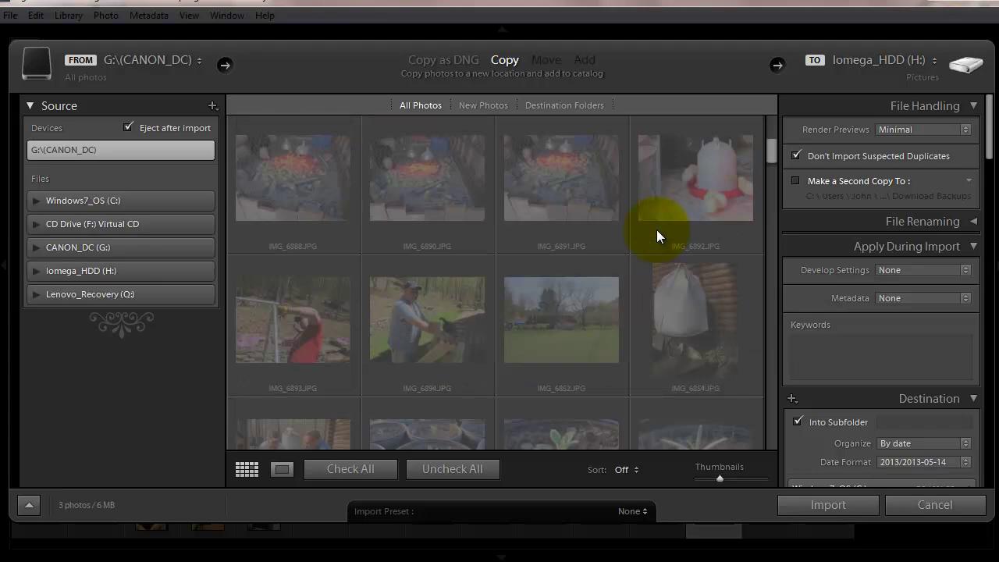
pyautogui.scroll(-5, 656, 229)
pyautogui.scroll(-6, 648, 234)
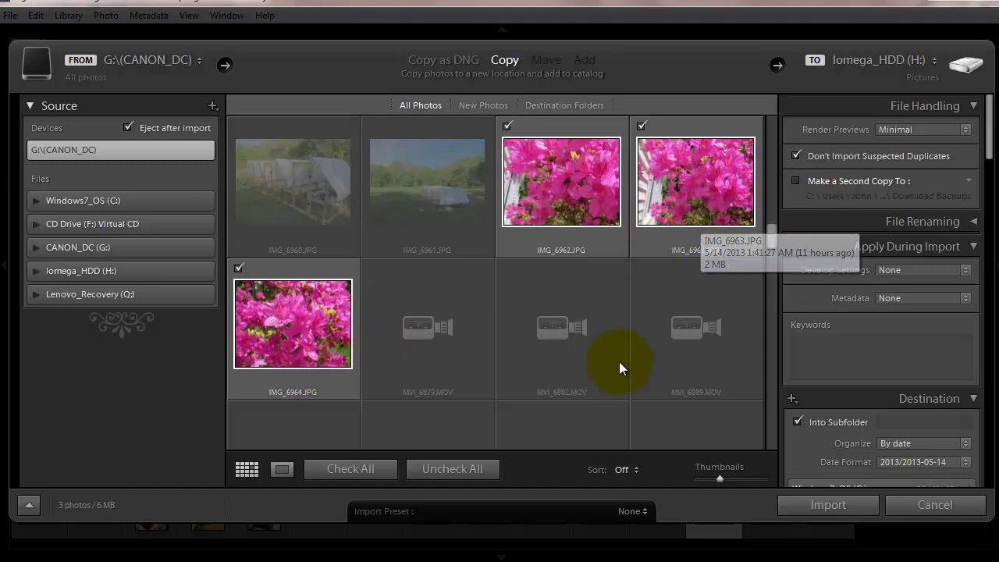
pyautogui.moveTo(618, 359)
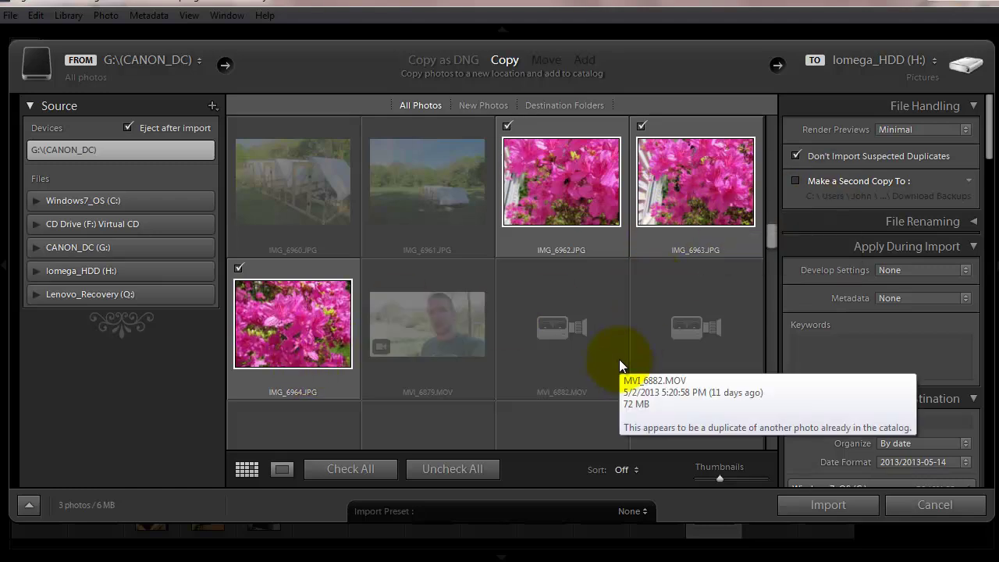
pyautogui.scroll(2, 619, 359)
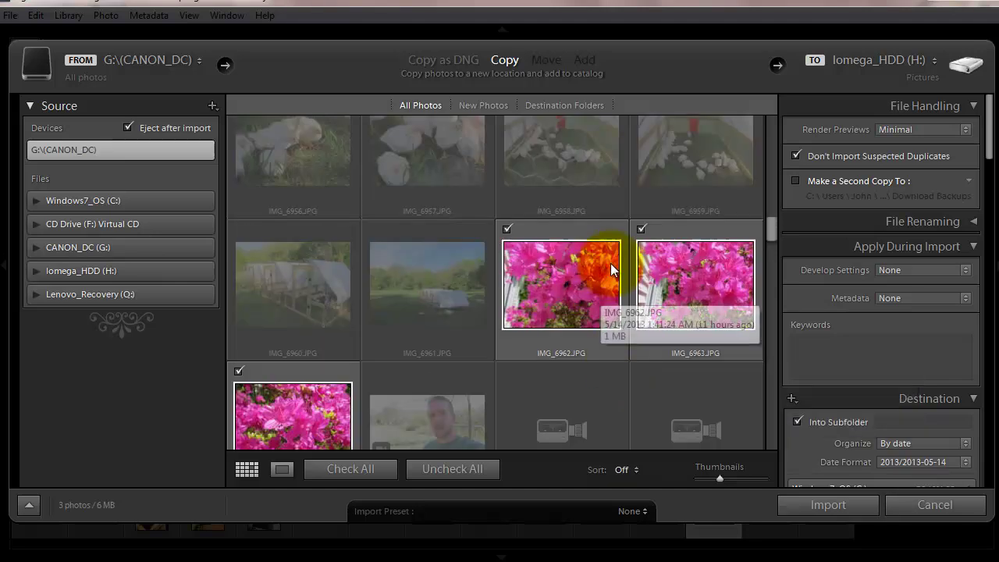
pyautogui.scroll(3, 482, 301)
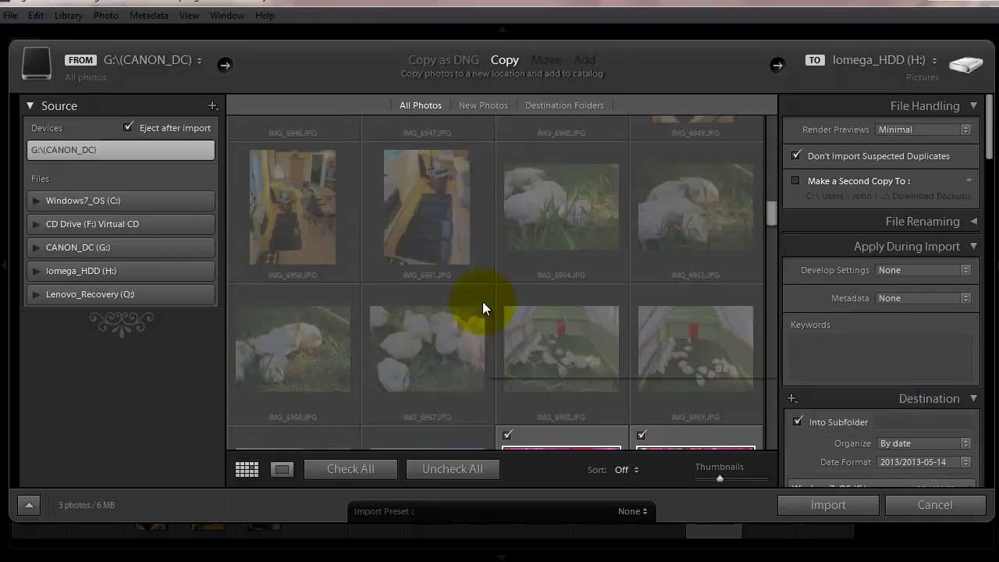
pyautogui.moveTo(482, 301)
pyautogui.scroll(10, 510, 289)
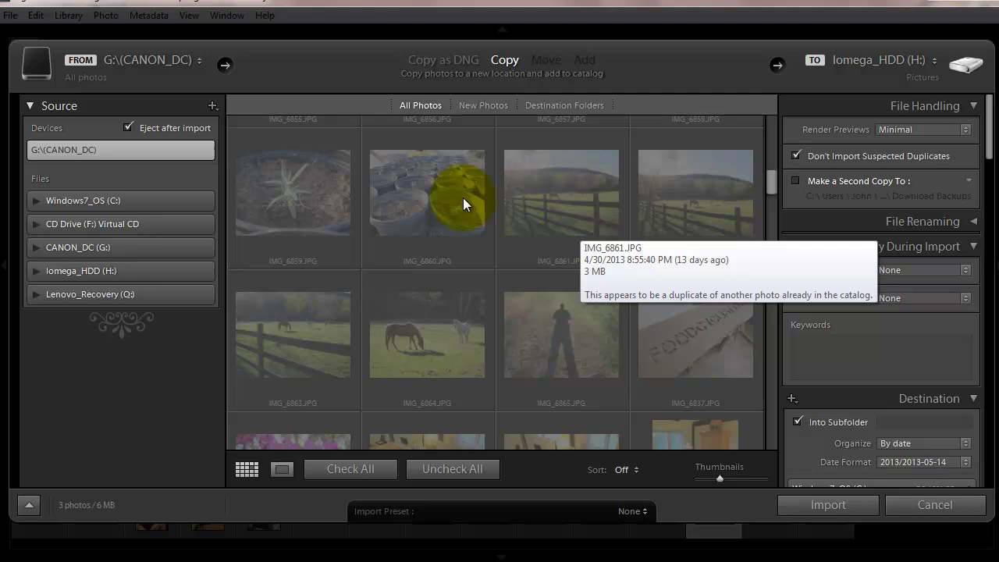
pyautogui.scroll(-2, 554, 264)
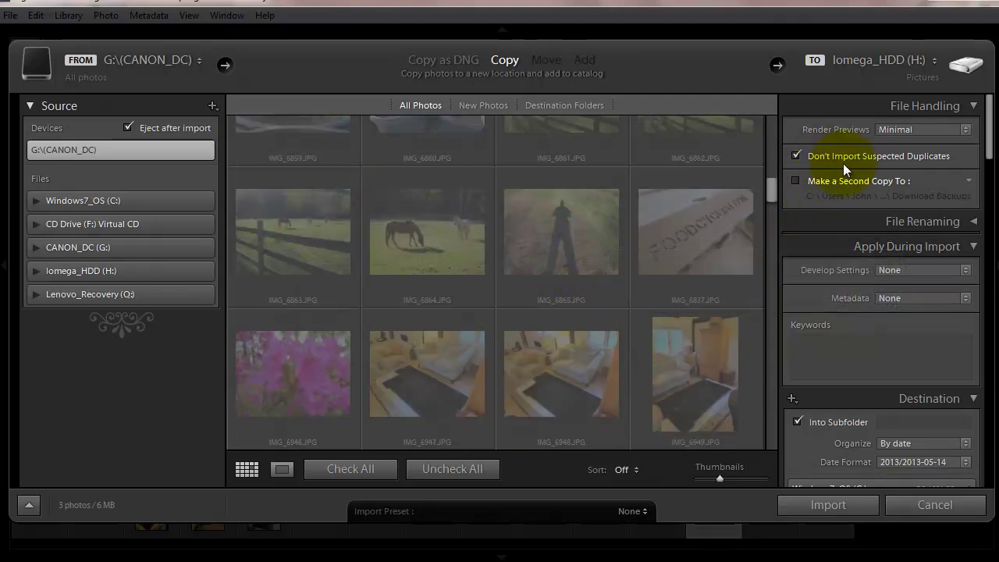
pyautogui.click(796, 155)
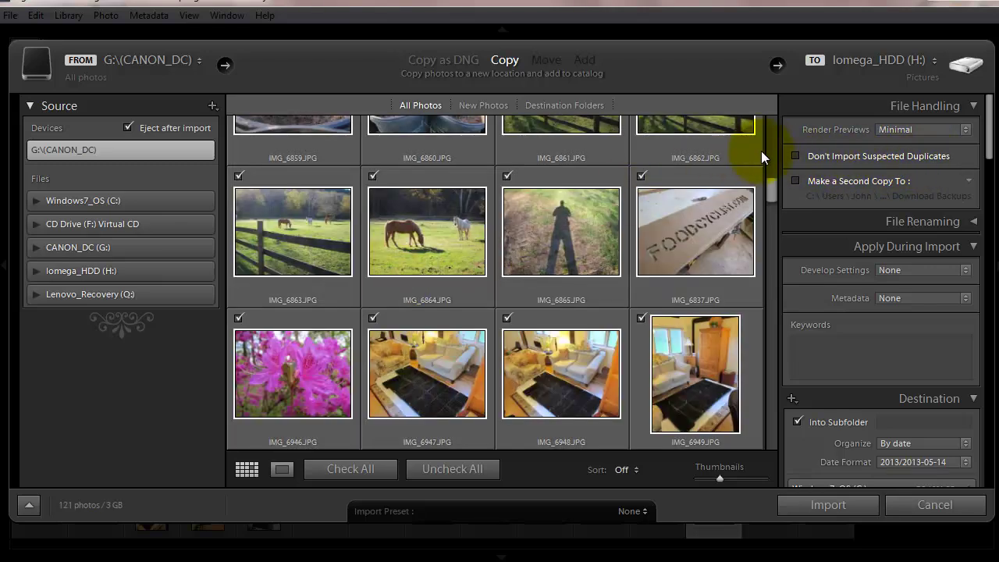
pyautogui.click(797, 154)
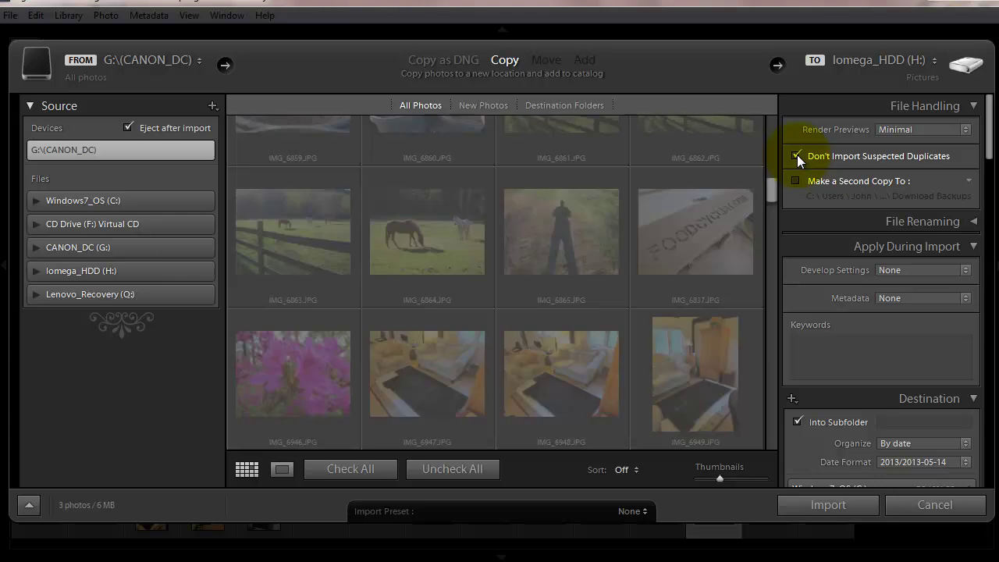
pyautogui.scroll(-3, 691, 218)
pyautogui.scroll(-5, 691, 218)
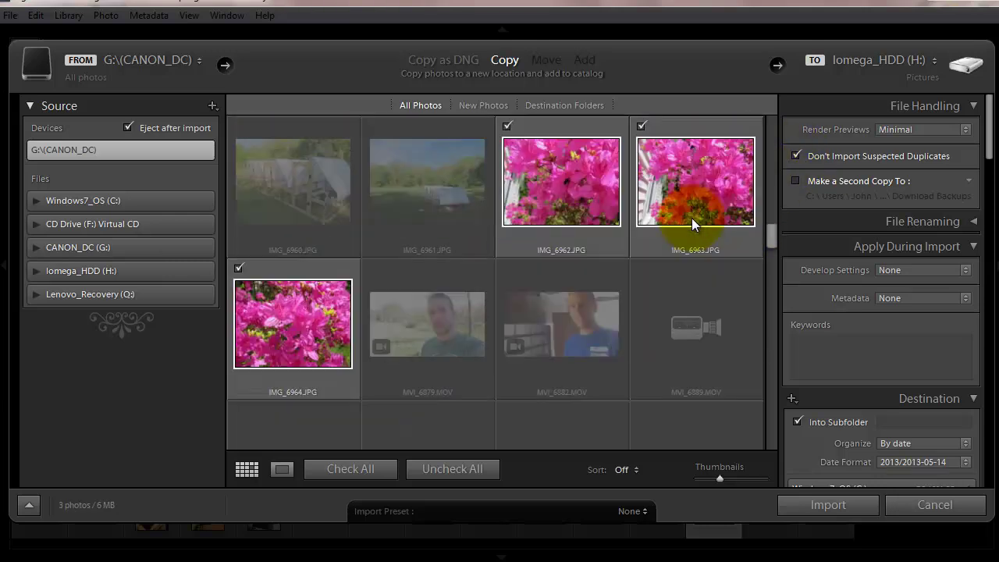
pyautogui.scroll(5, 691, 218)
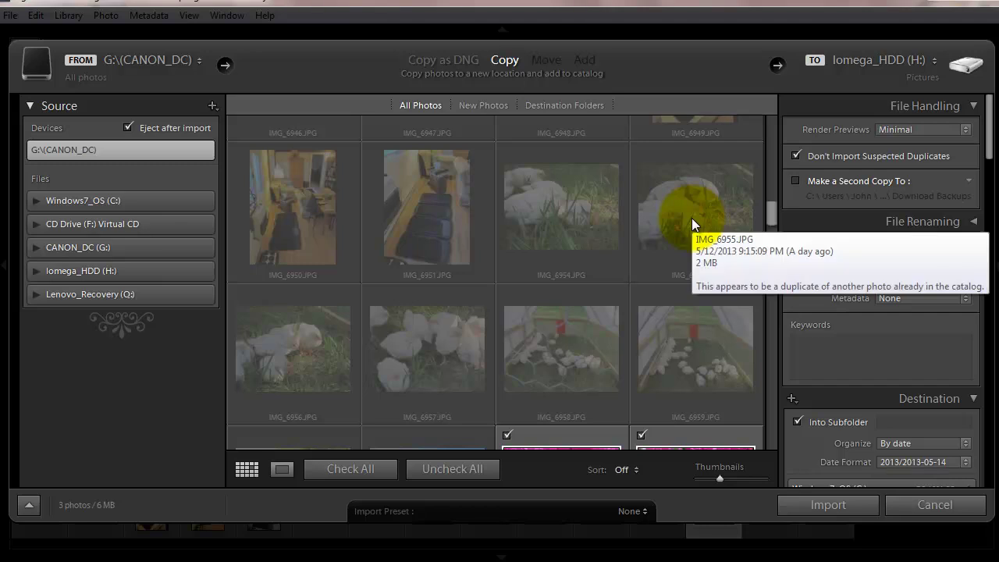
pyautogui.scroll(-4, 565, 261)
pyautogui.scroll(4, 565, 261)
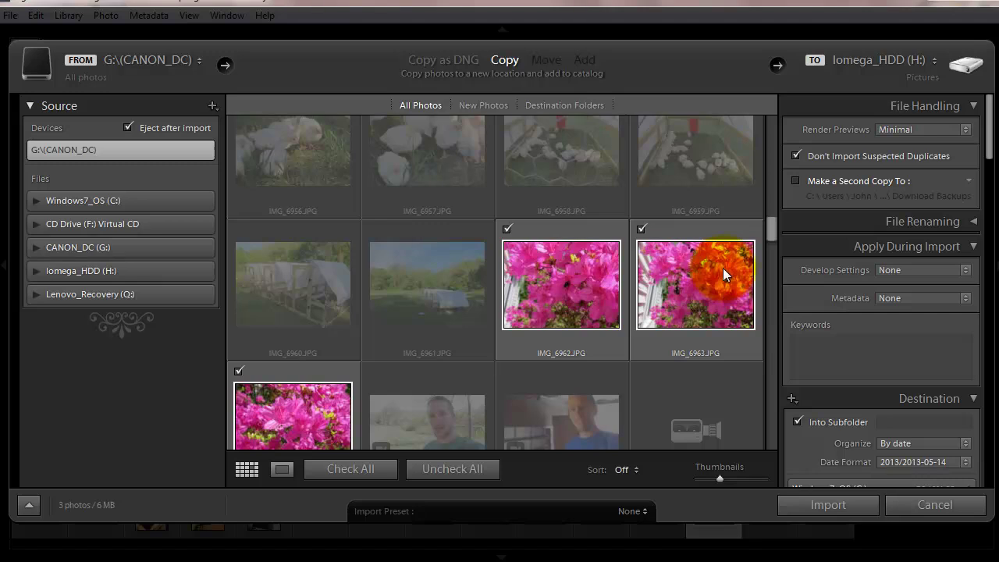
pyautogui.scroll(-1, 707, 355)
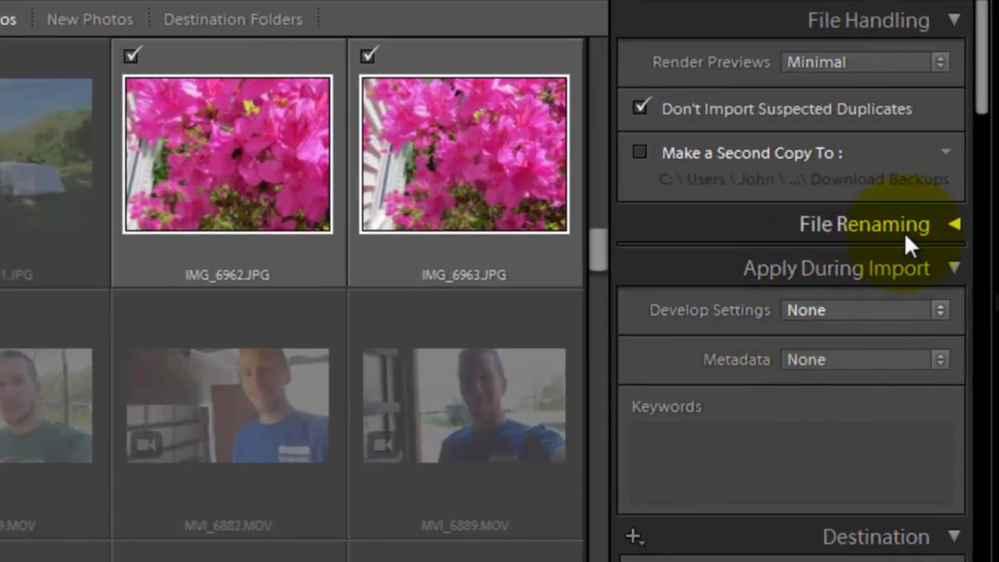
pyautogui.click(926, 240)
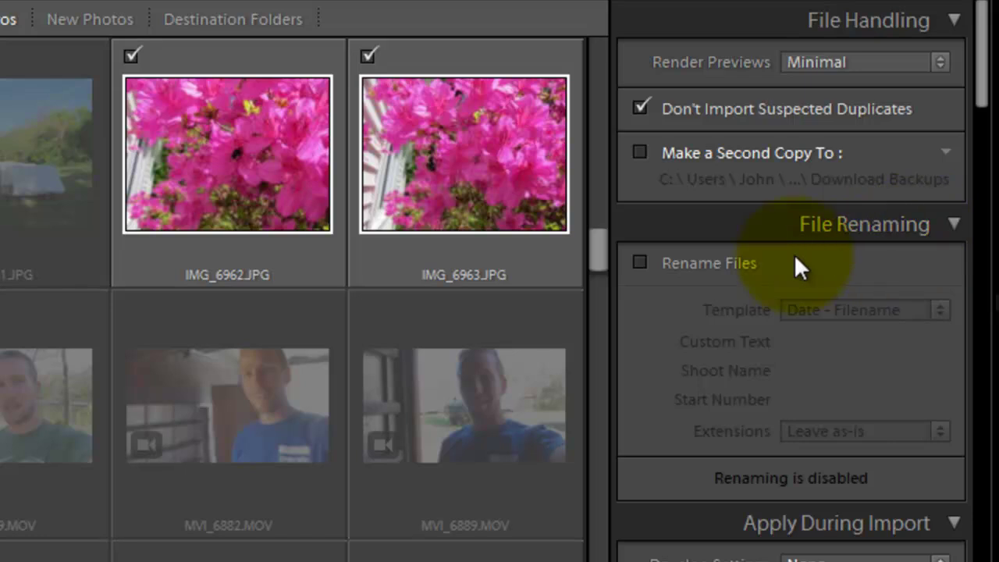
pyautogui.click(636, 264)
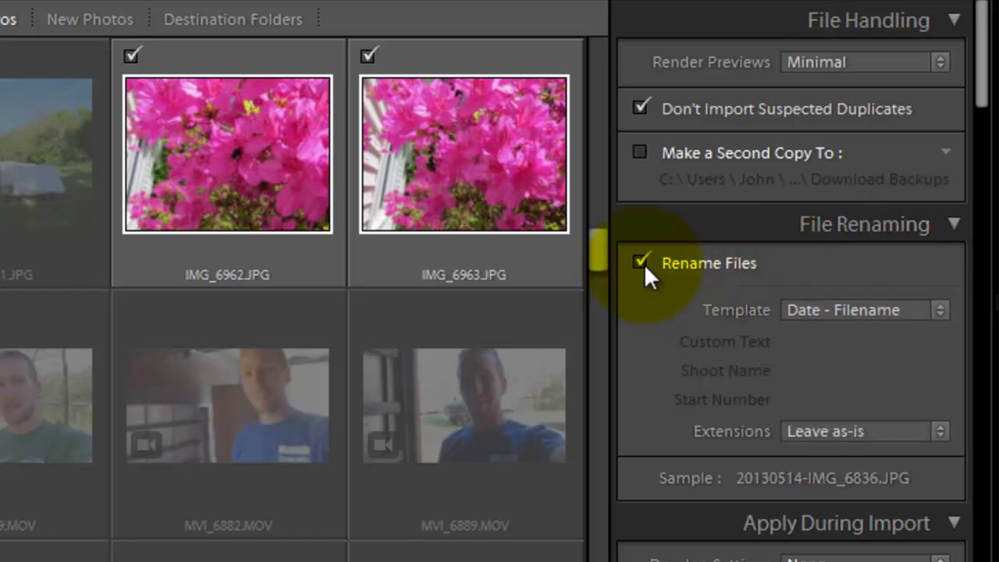
pyautogui.click(925, 311)
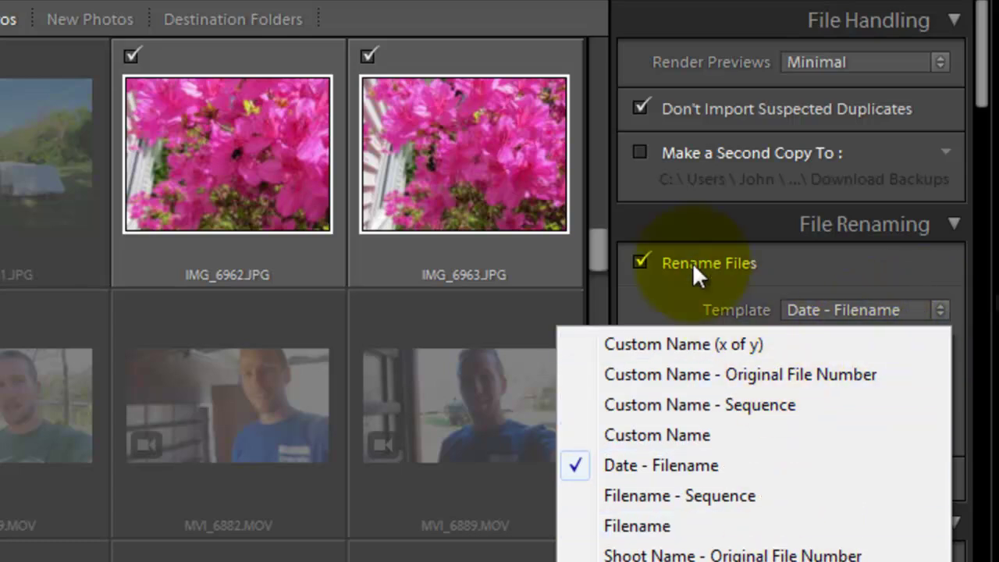
pyautogui.click(637, 259)
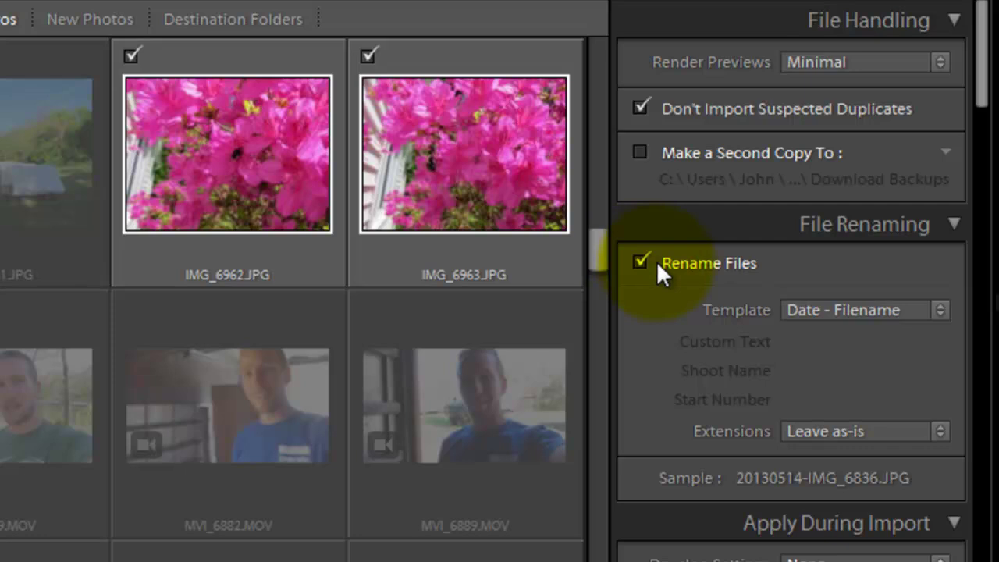
pyautogui.click(642, 262)
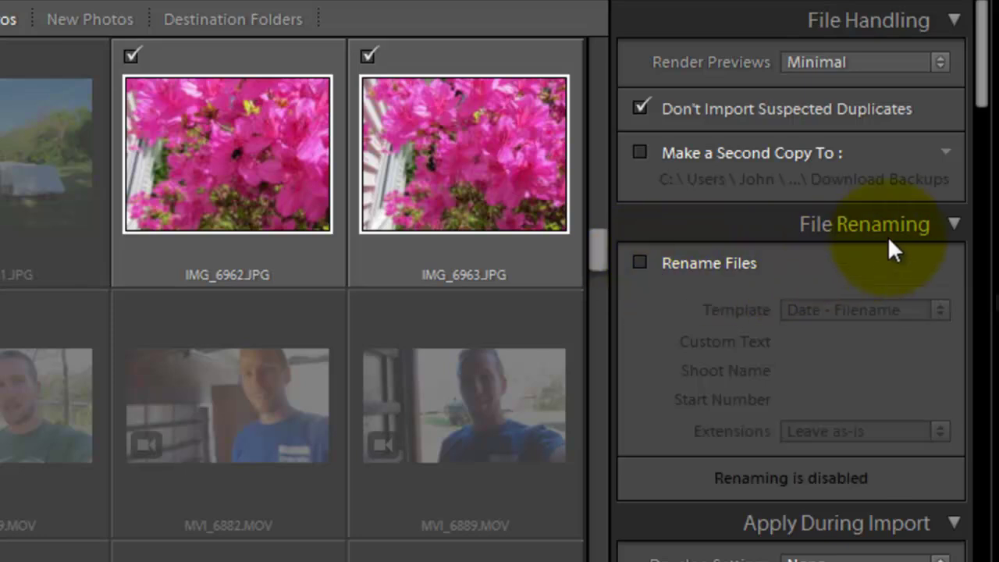
pyautogui.click(913, 223)
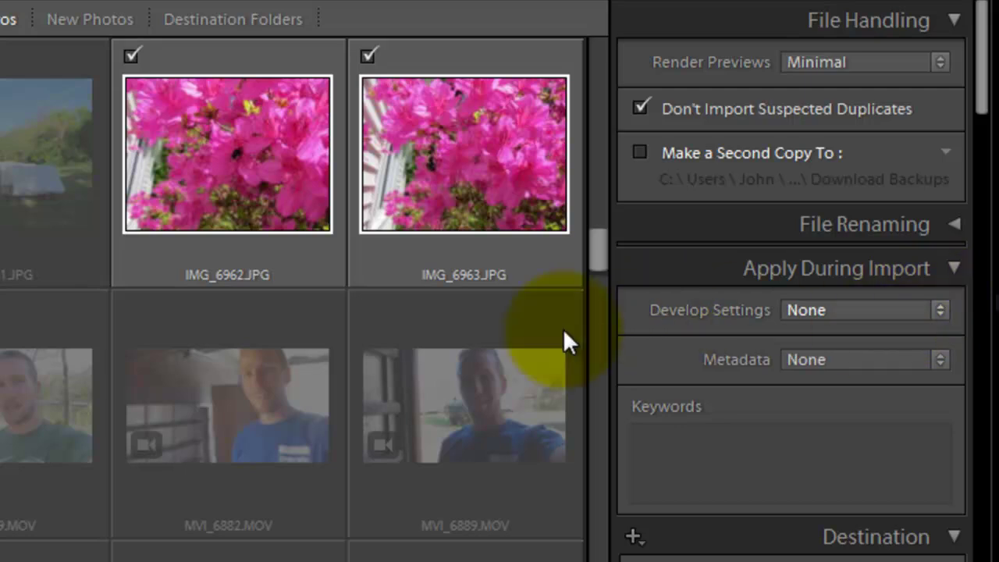
pyautogui.moveTo(246, 337)
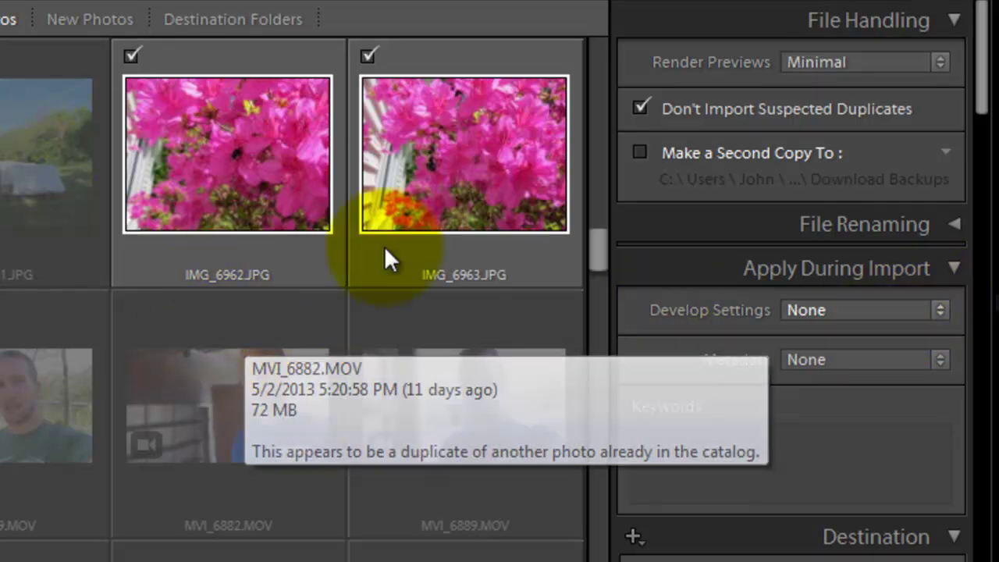
pyautogui.moveTo(468, 255)
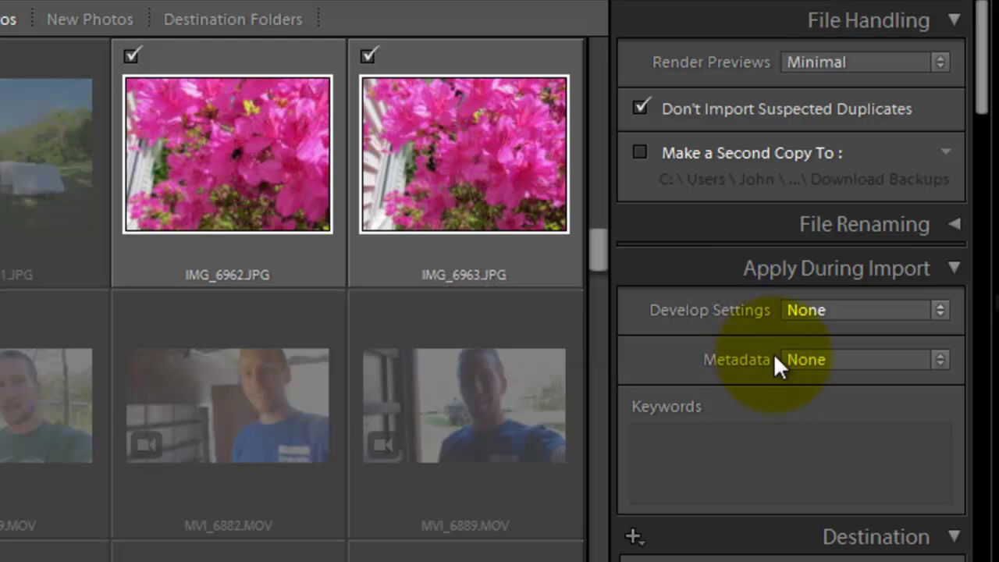
pyautogui.click(931, 311)
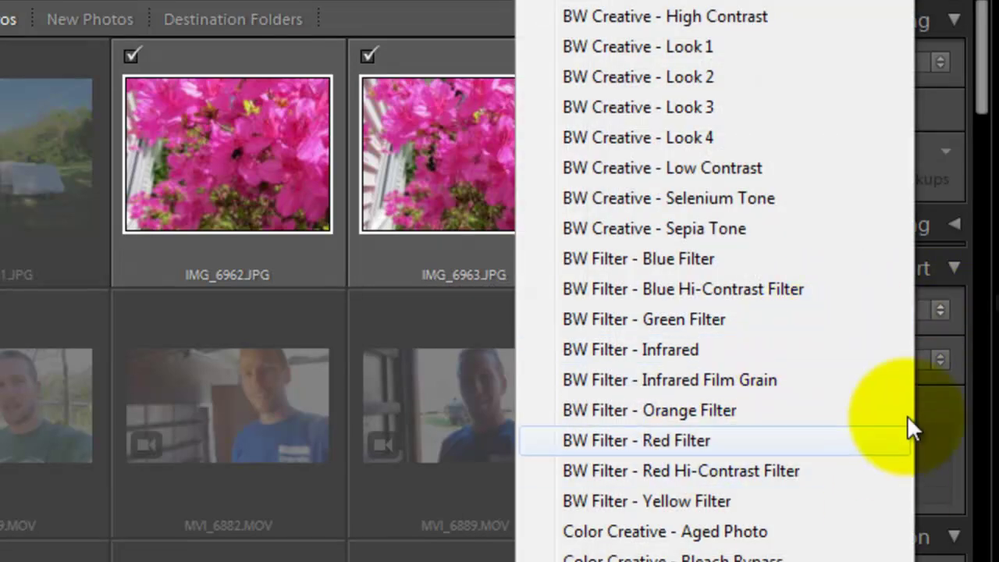
pyautogui.click(954, 400)
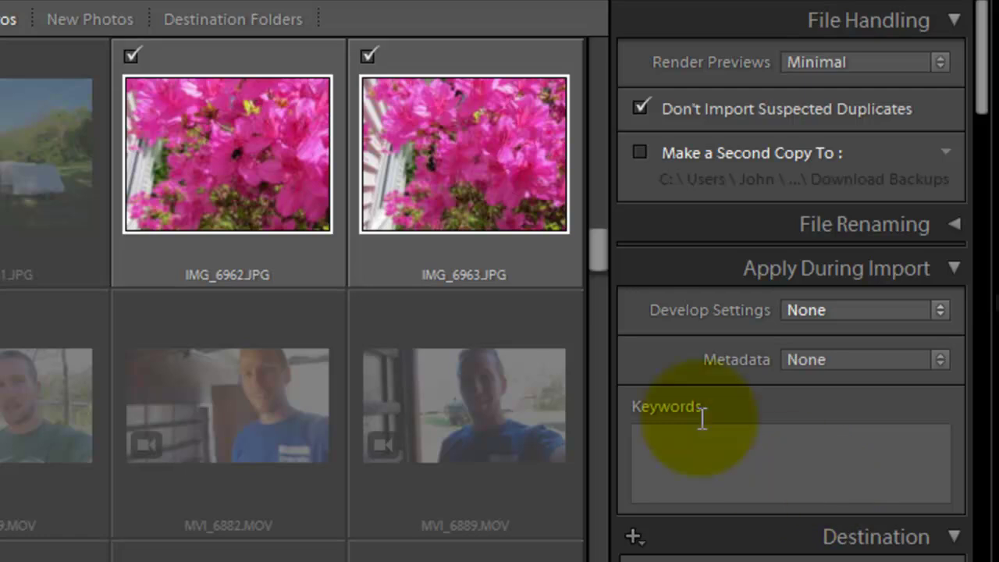
pyautogui.click(812, 455)
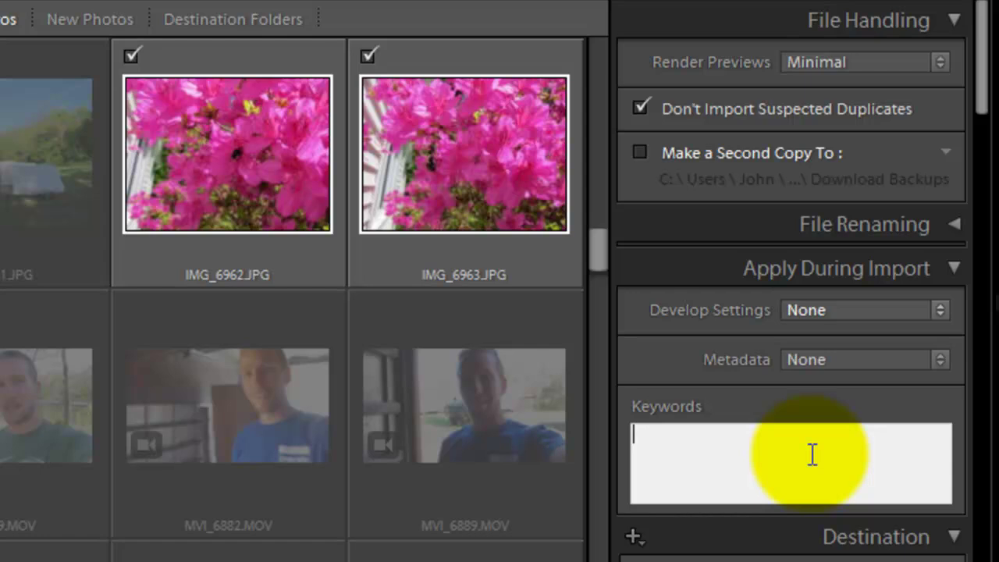
pyautogui.write('flowers')
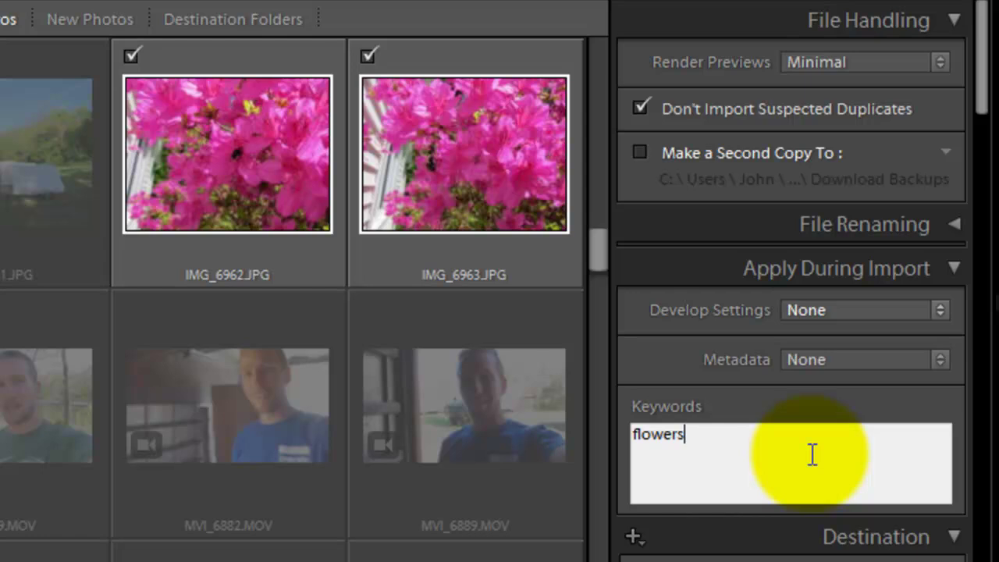
pyautogui.press('BackSpace')
pyautogui.press('BackSpace')
pyautogui.press('BackSpace')
pyautogui.press('BackSpace')
pyautogui.press('BackSpace')
pyautogui.press('BackSpace')
pyautogui.press('BackSpace')
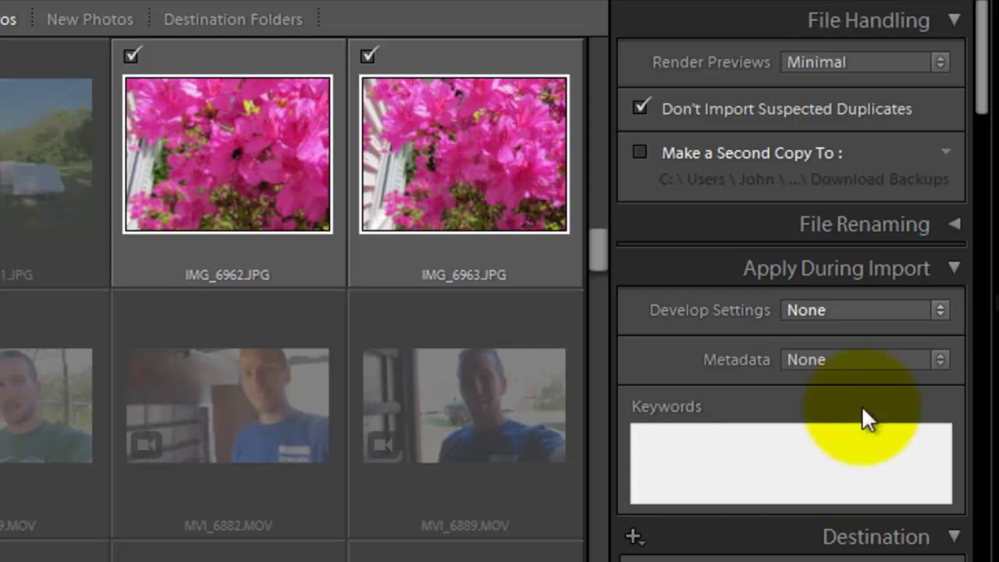
# Expand the CD Drive (F:) and CANON_DC (G:) folder trees in the import panels.
pyautogui.moveTo(990, 67); pyautogui.dragTo(979, 148)
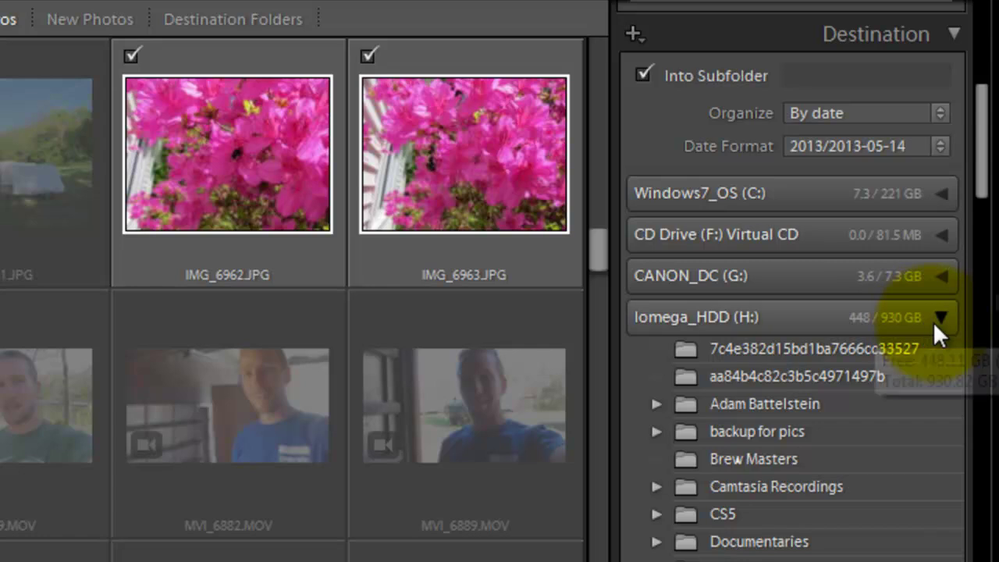
pyautogui.scroll(-3, 932, 328)
pyautogui.scroll(3, 901, 178)
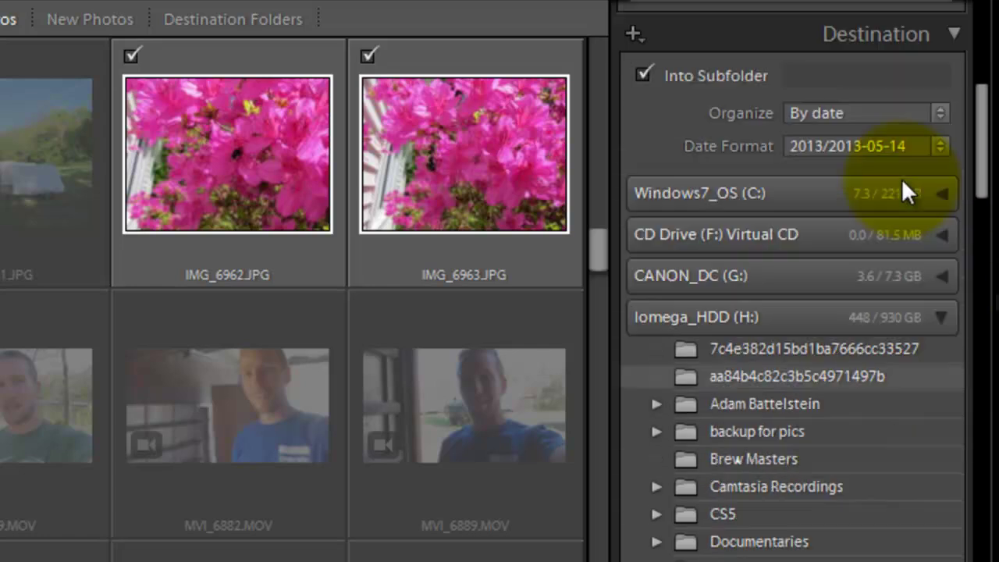
pyautogui.click(929, 237)
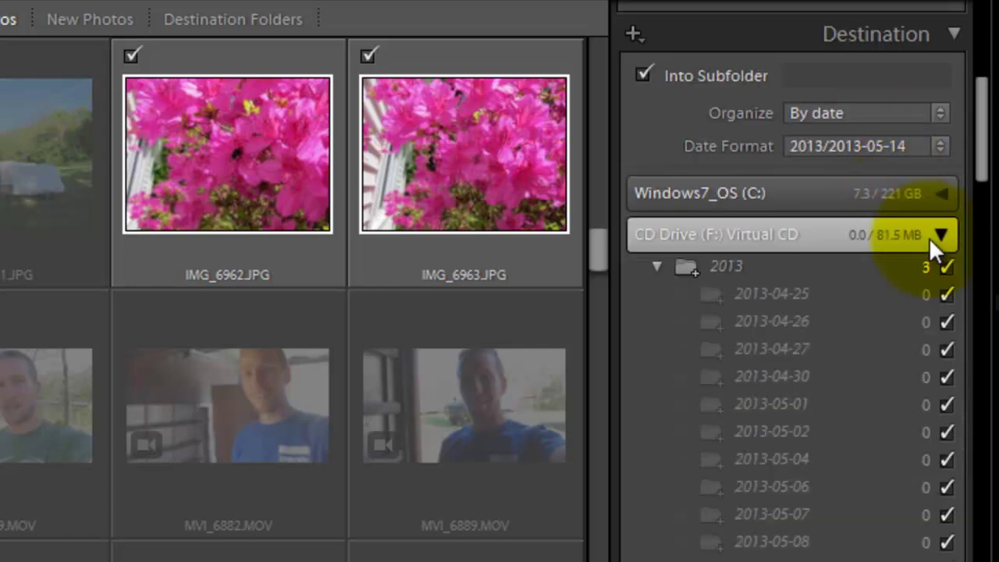
pyautogui.scroll(-9, 941, 211)
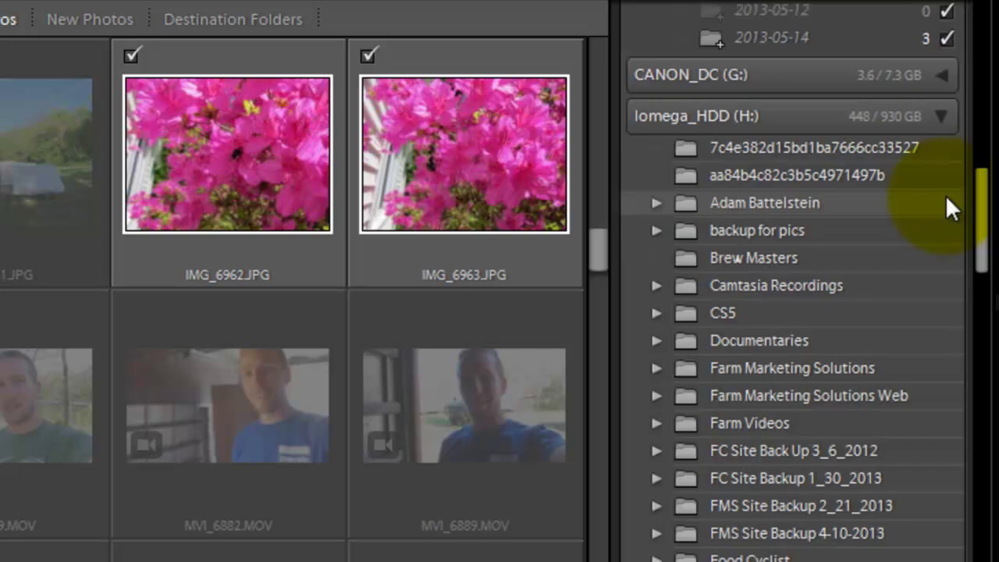
pyautogui.scroll(3, 936, 219)
pyautogui.click(895, 258)
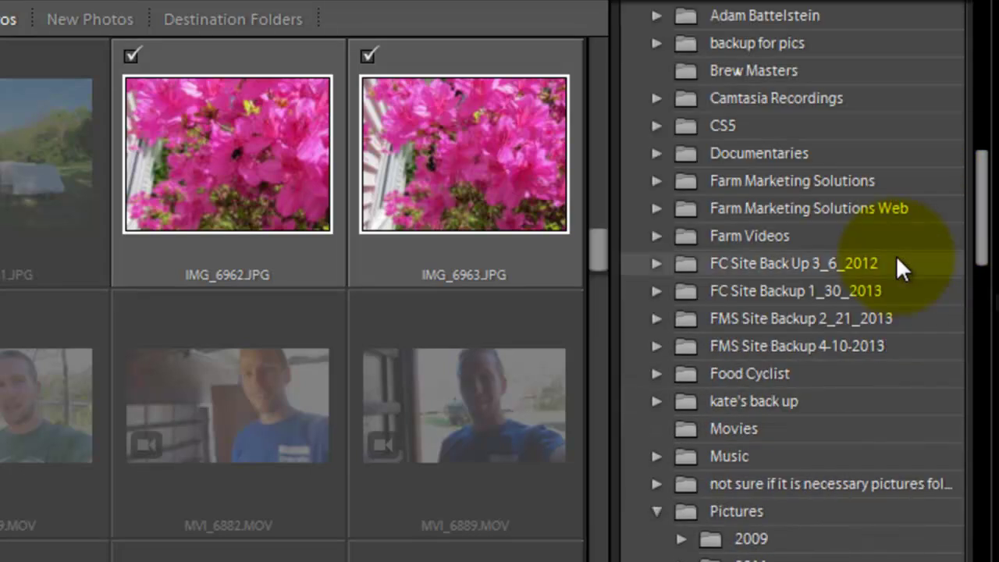
# Set Pictures on Iomega_HDD (H:) as the destination, filing photos into 2013/2013-05-14.
pyautogui.scroll(-10, 897, 261)
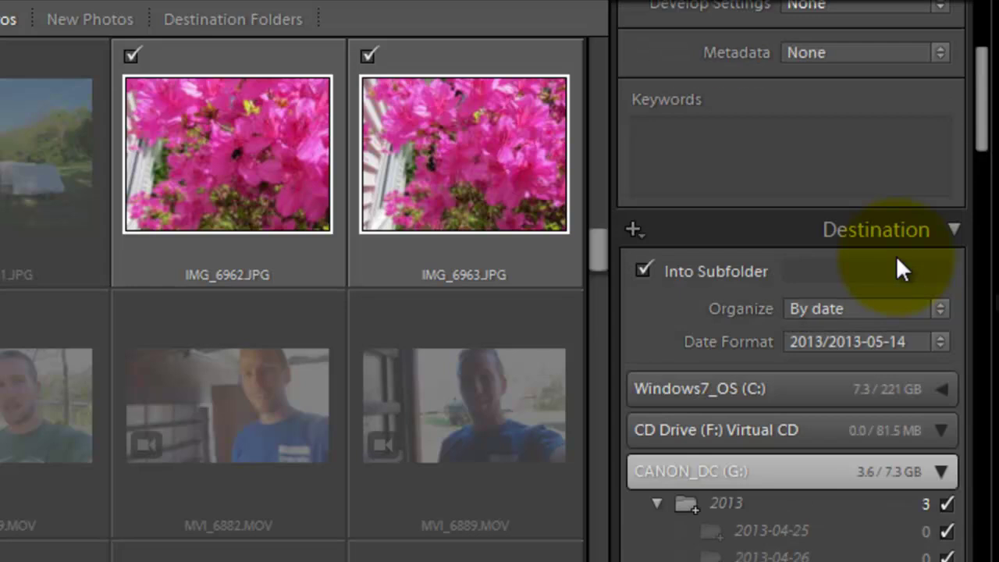
pyautogui.scroll(-4, 897, 261)
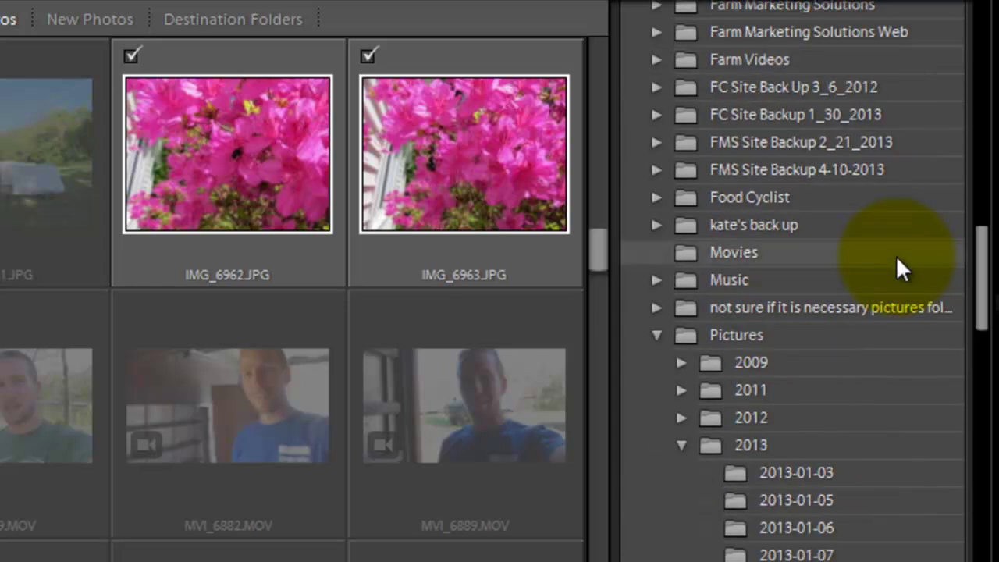
pyautogui.scroll(7, 894, 265)
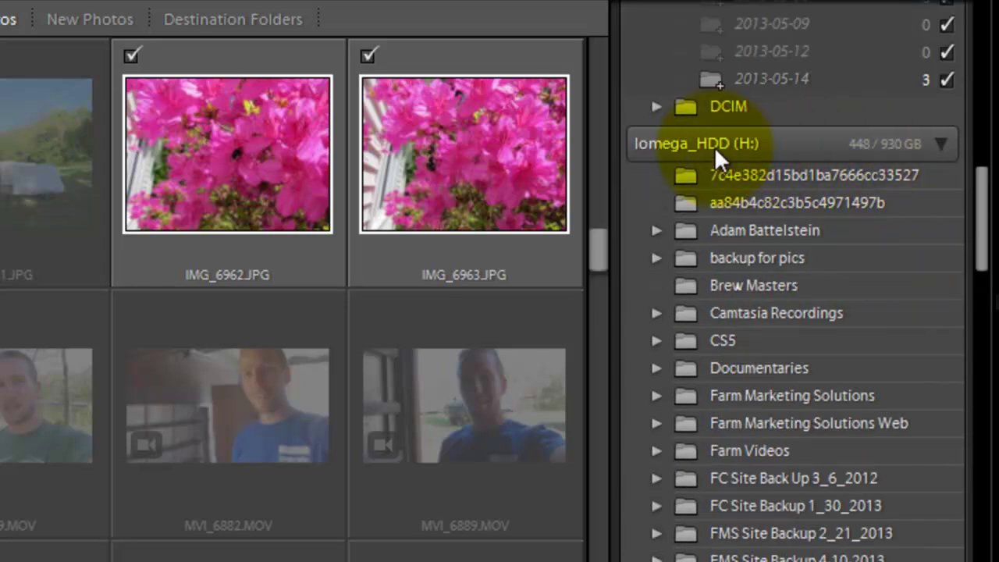
pyautogui.scroll(-15, 741, 234)
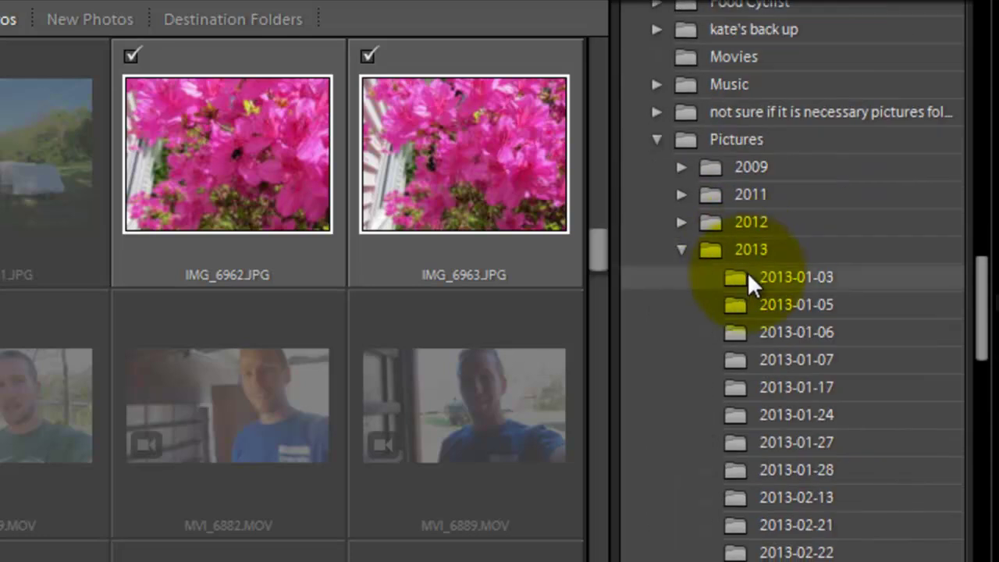
pyautogui.click(759, 150)
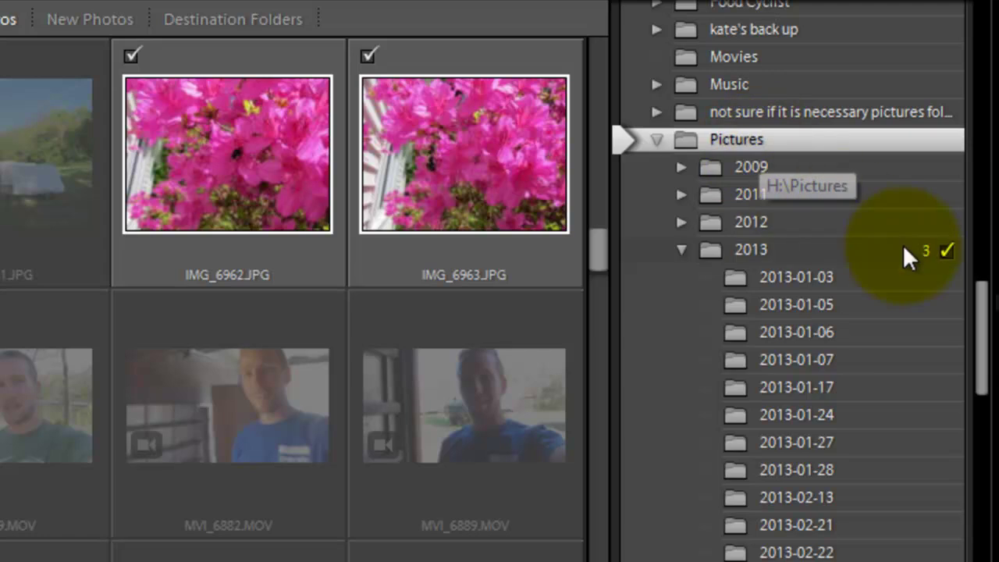
pyautogui.scroll(-5, 905, 258)
pyautogui.scroll(5, 910, 265)
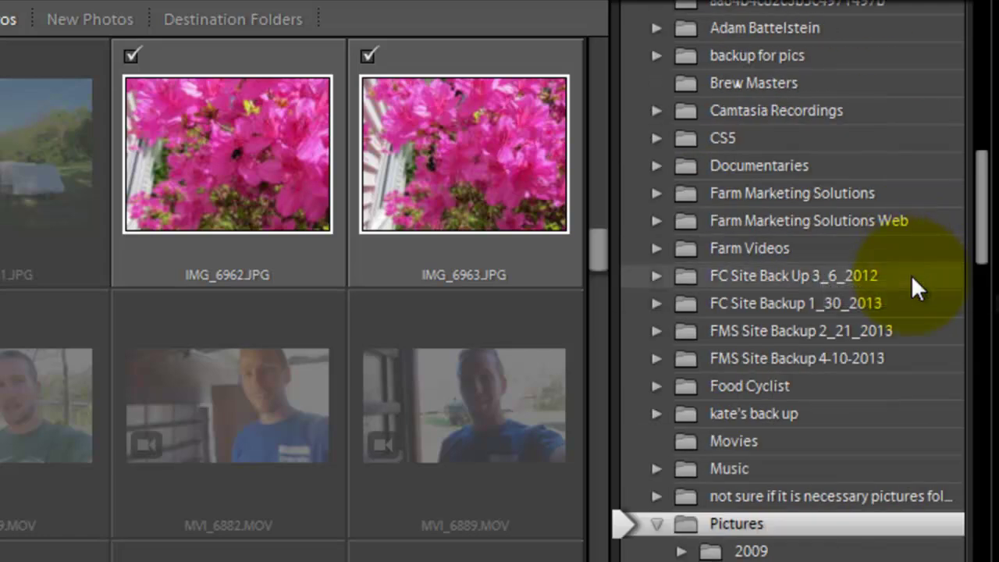
pyautogui.scroll(8, 911, 275)
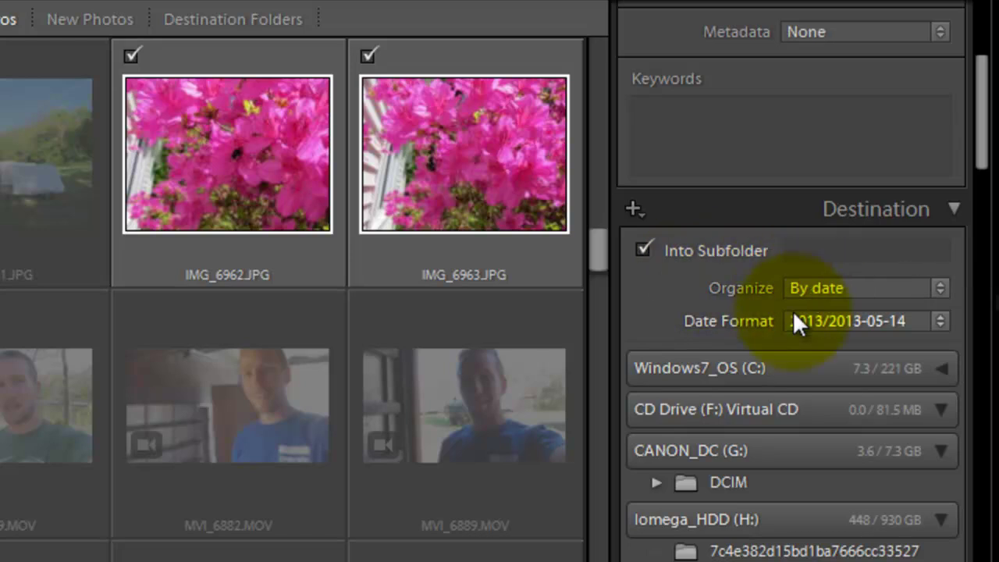
pyautogui.click(921, 318)
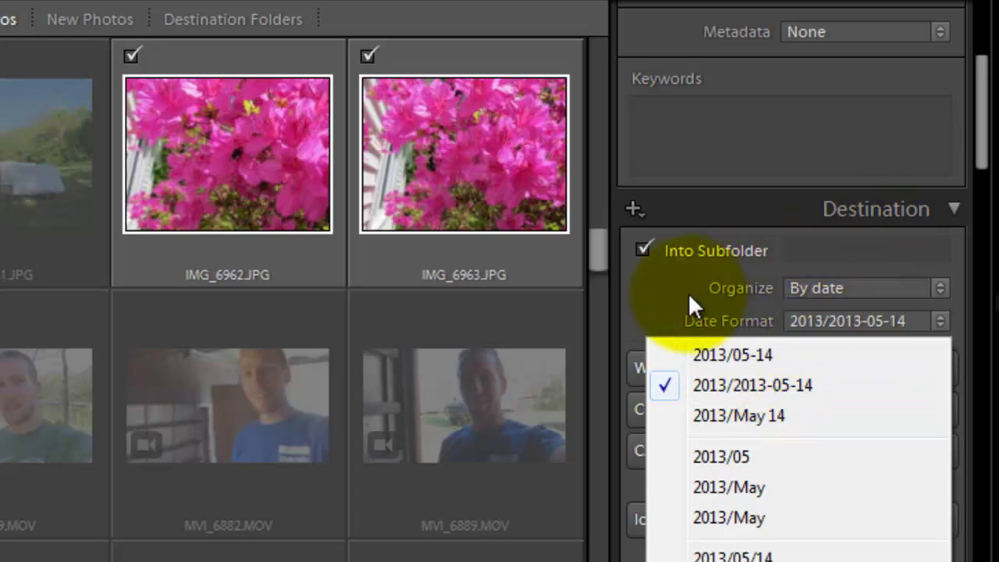
pyautogui.click(666, 299)
pyautogui.moveTo(980, 117); pyautogui.dragTo(957, 270)
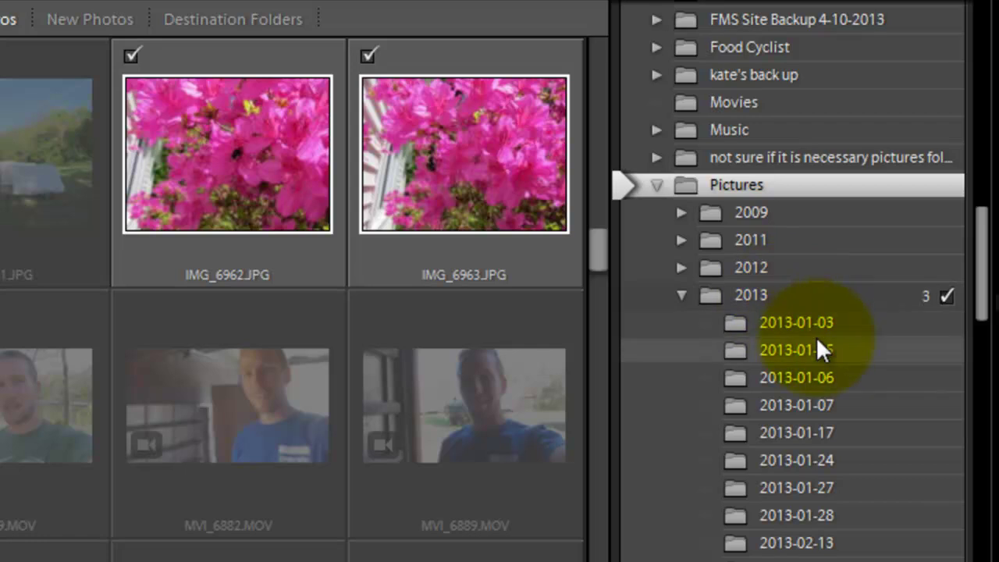
# Import the three checked pink azalea photos from the card.
pyautogui.scroll(-10, 815, 338)
pyautogui.scroll(-3, 818, 348)
pyautogui.scroll(5, 818, 348)
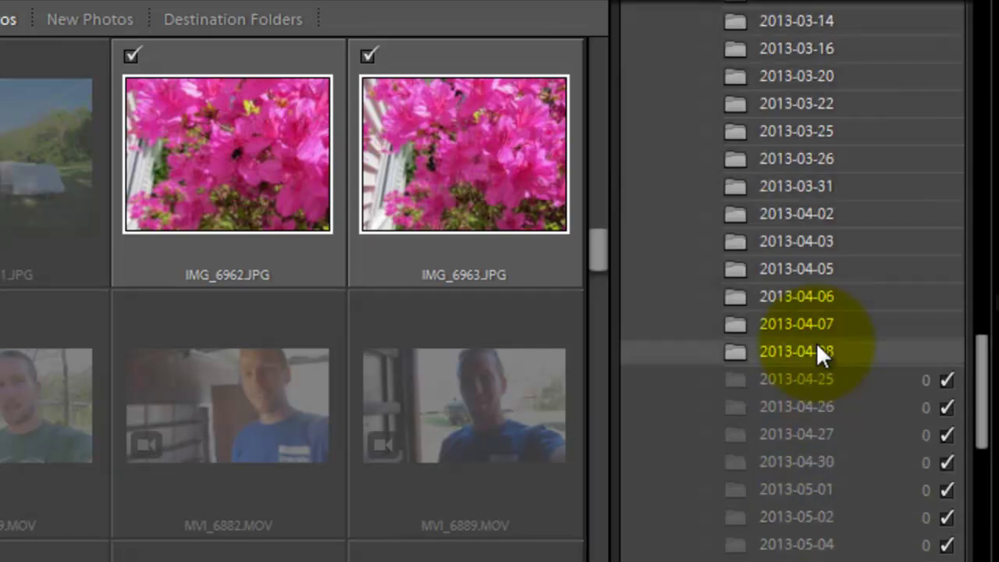
pyautogui.scroll(-5, 818, 348)
pyautogui.scroll(10, 817, 347)
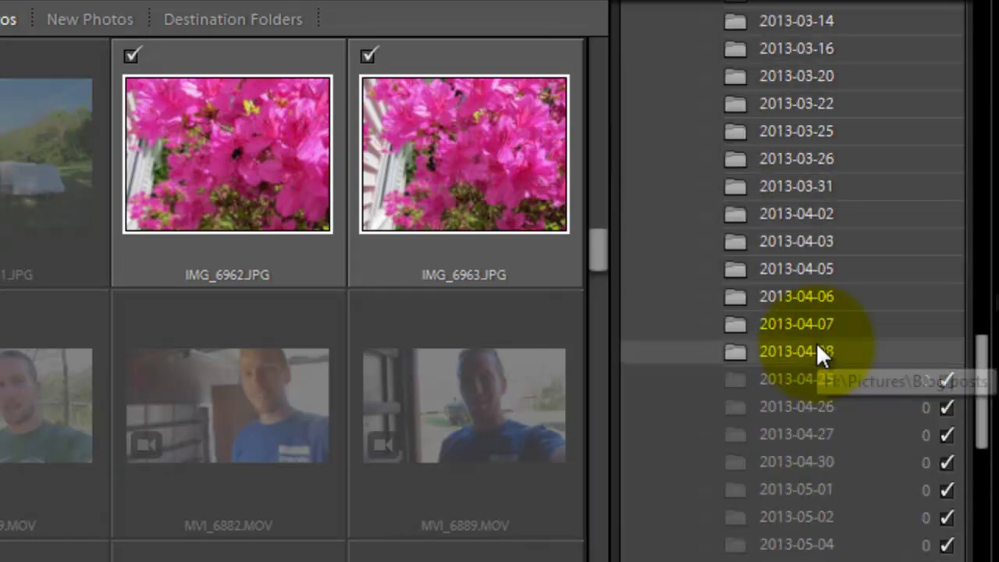
pyautogui.scroll(15, 817, 348)
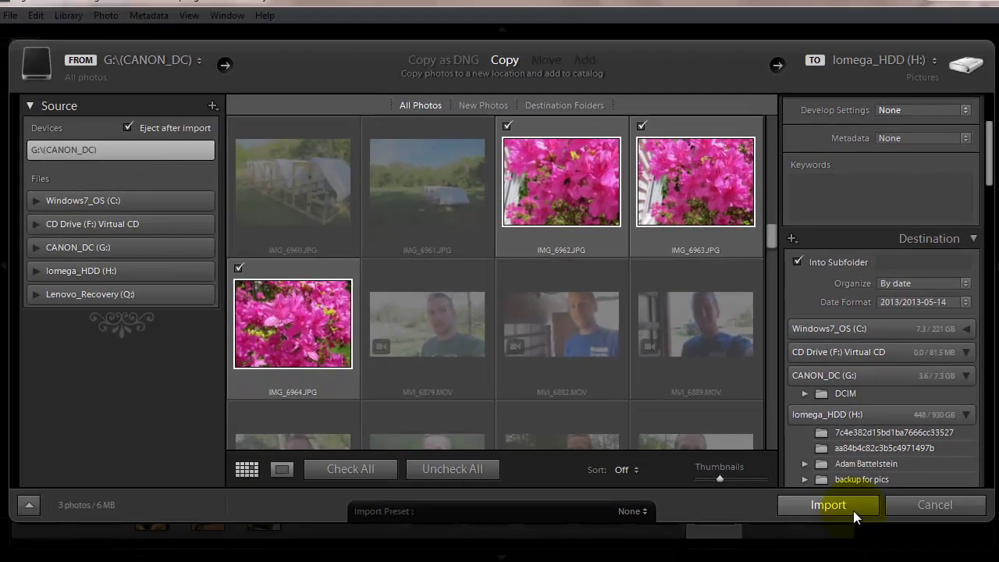
pyautogui.click(827, 505)
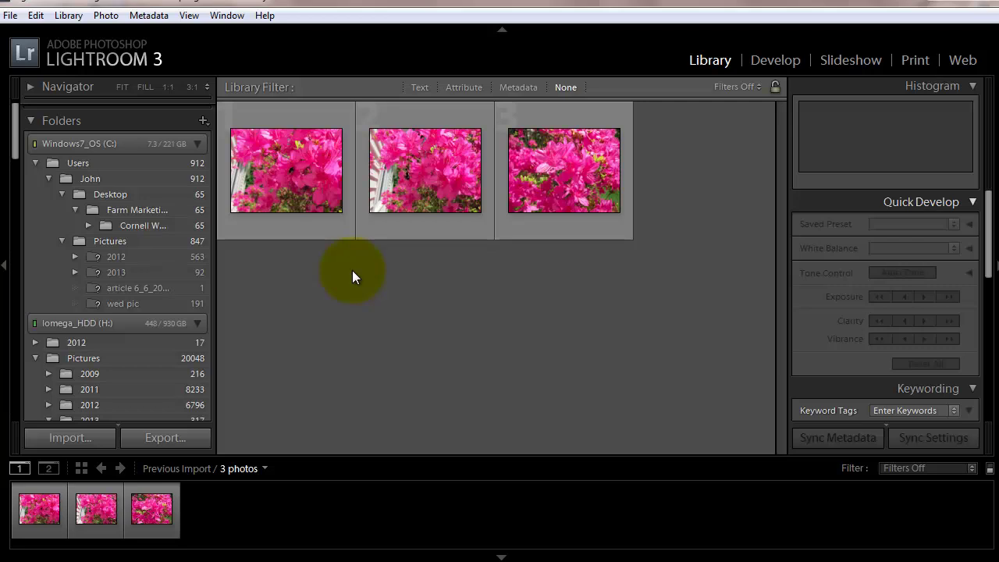
# Open the Pictures > 2013 > 2013-05-14 folder on Iomega_HDD to show its three photos.
pyautogui.click(390, 205)
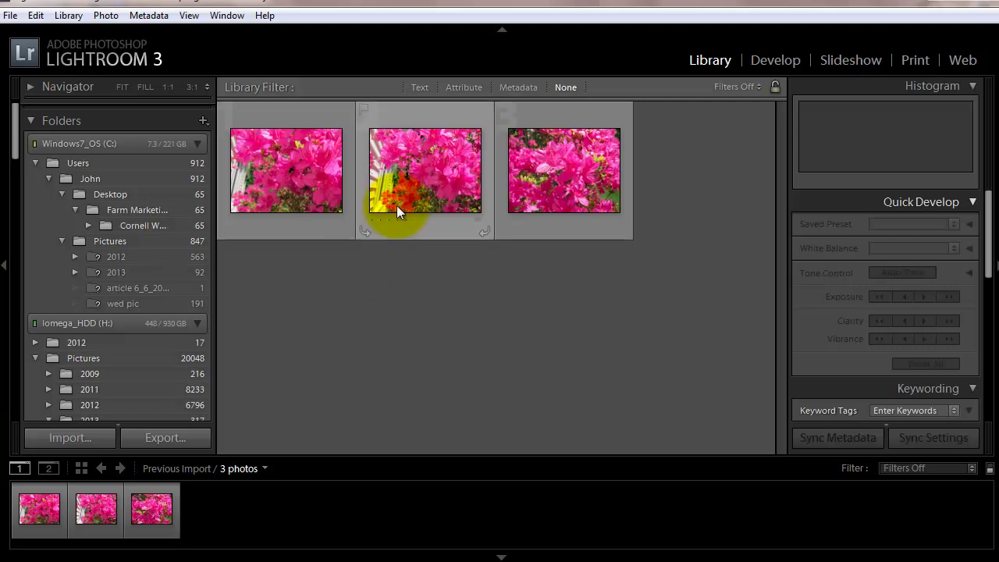
pyautogui.click(610, 198)
pyautogui.click(287, 161)
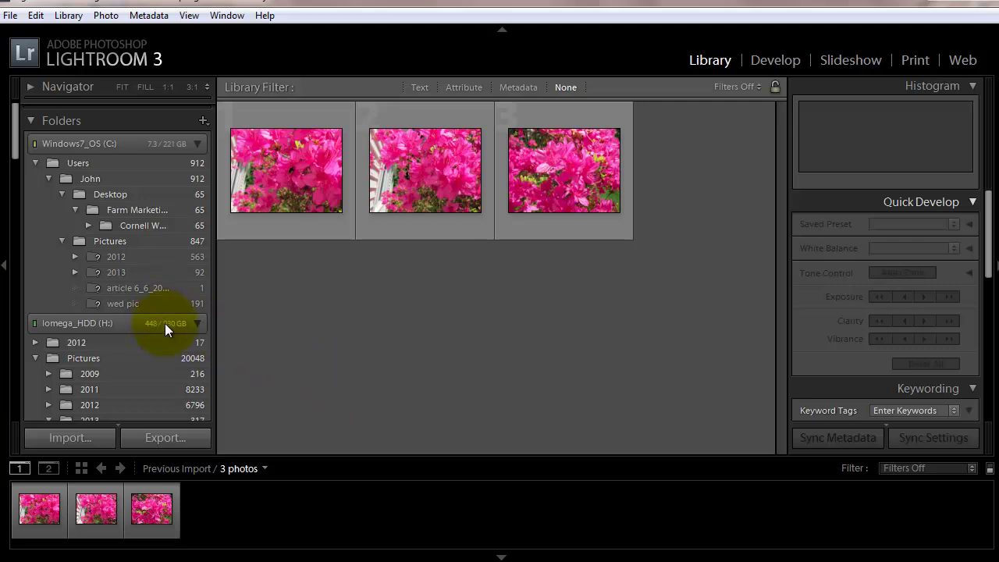
pyautogui.scroll(-5, 165, 323)
pyautogui.scroll(3, 159, 325)
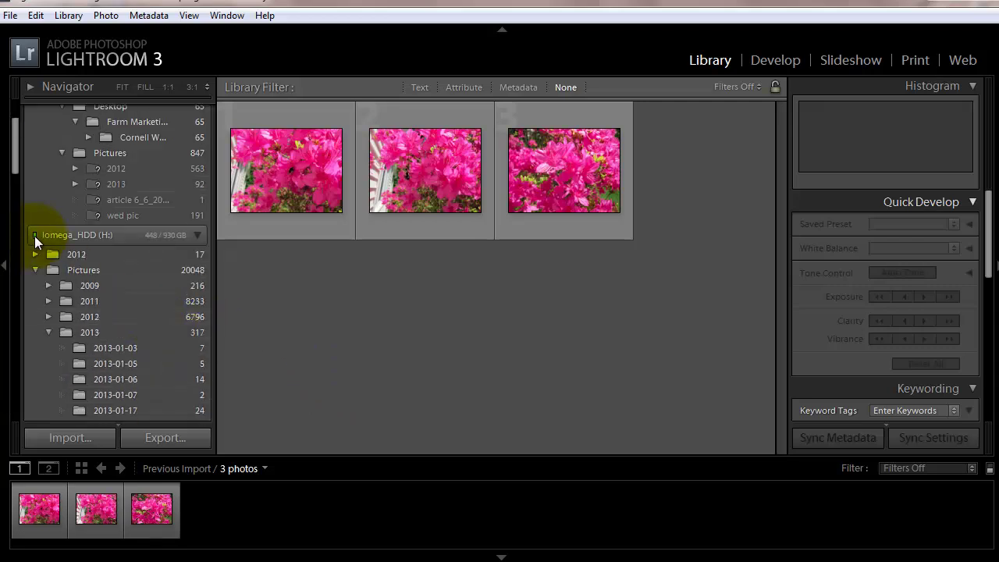
pyautogui.moveTo(164, 245)
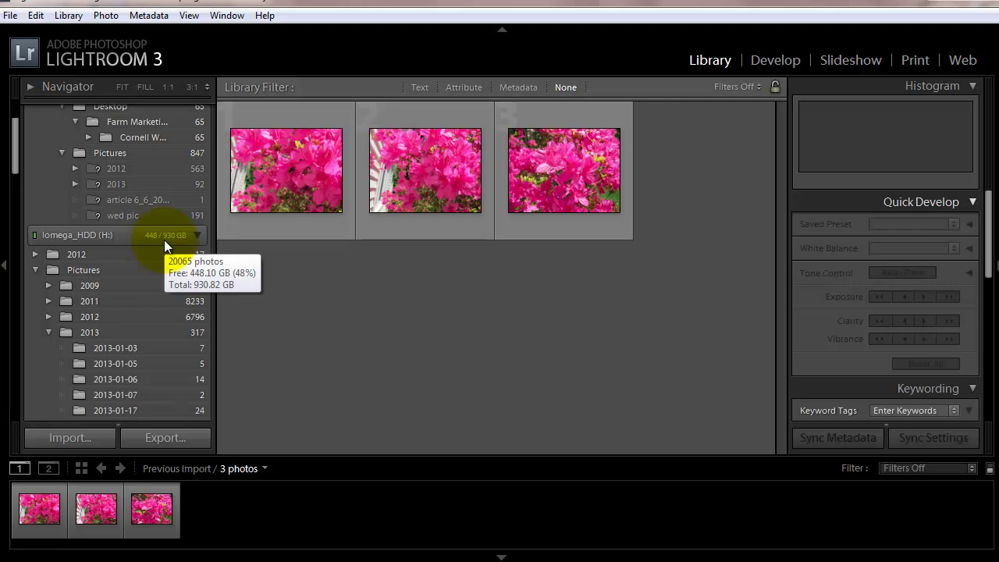
pyautogui.scroll(2, 164, 240)
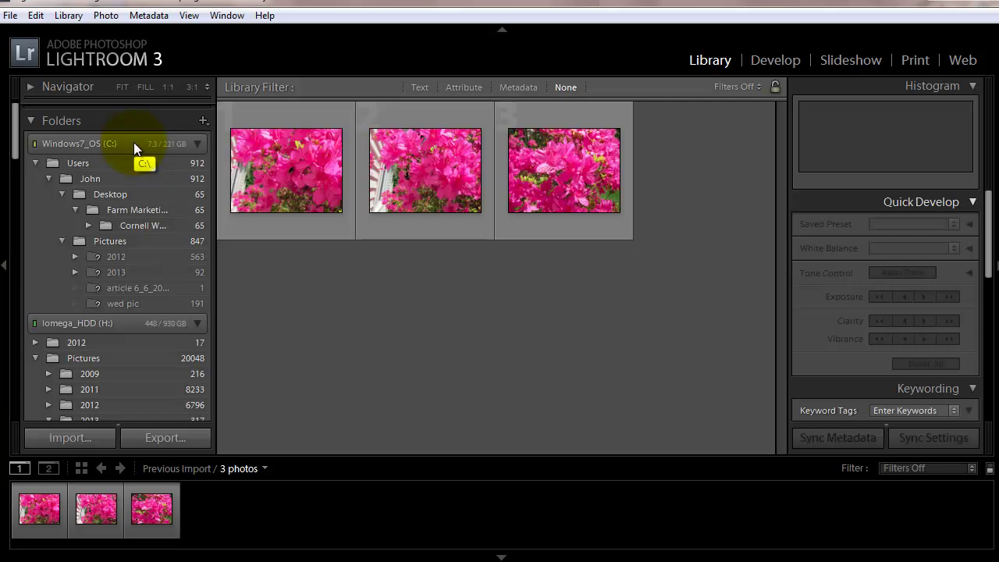
pyautogui.scroll(-4, 134, 147)
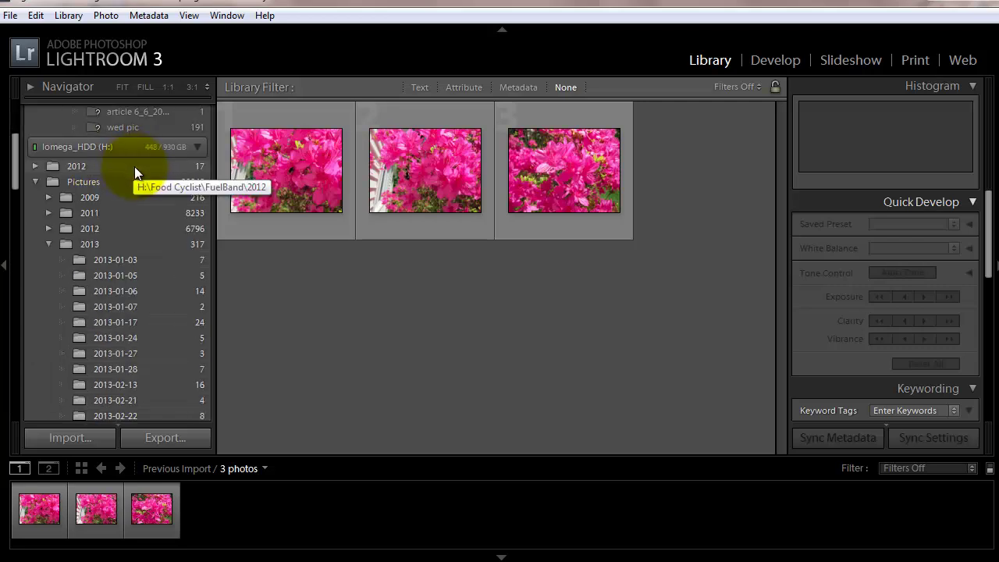
pyautogui.scroll(-2, 135, 167)
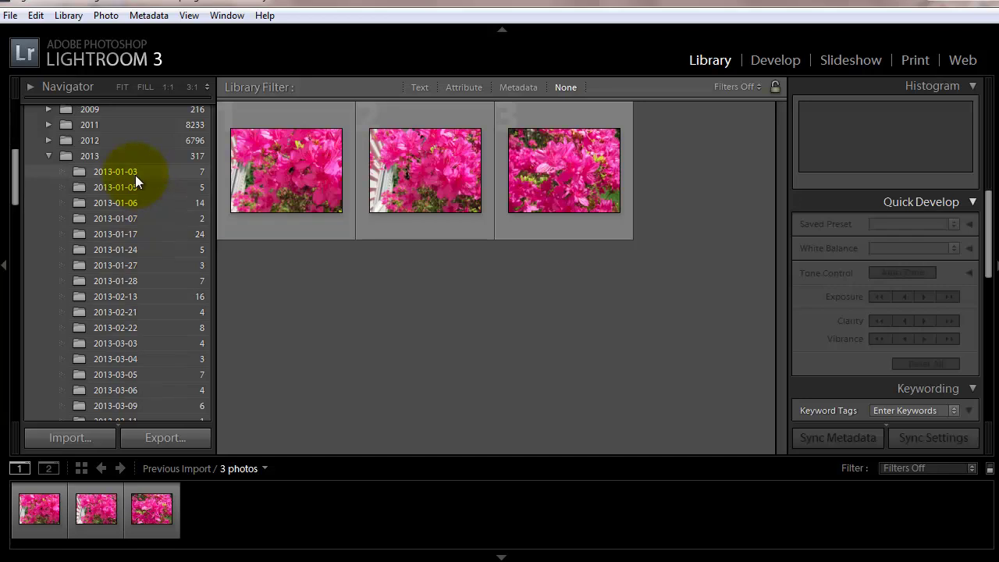
pyautogui.scroll(-10, 132, 187)
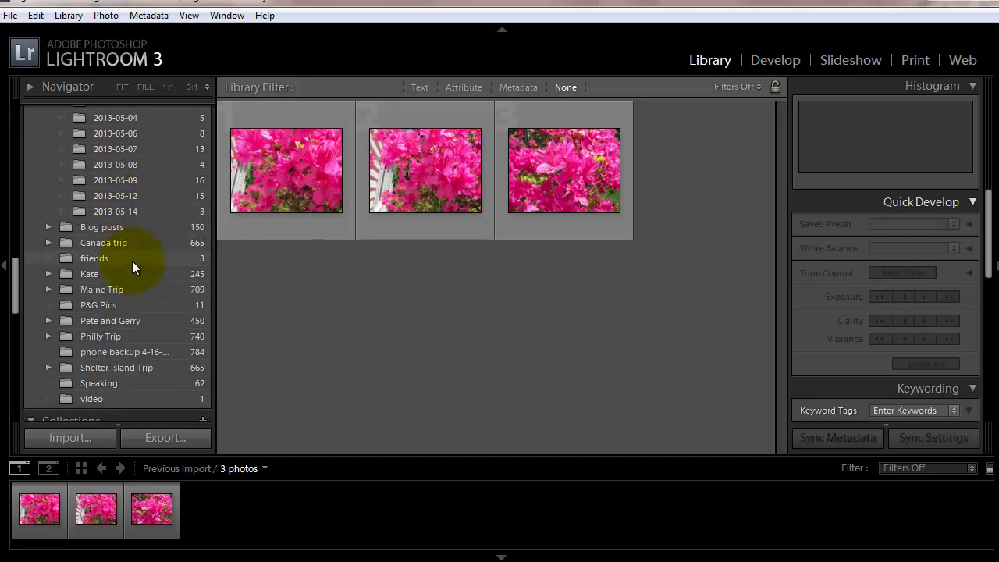
pyautogui.click(157, 211)
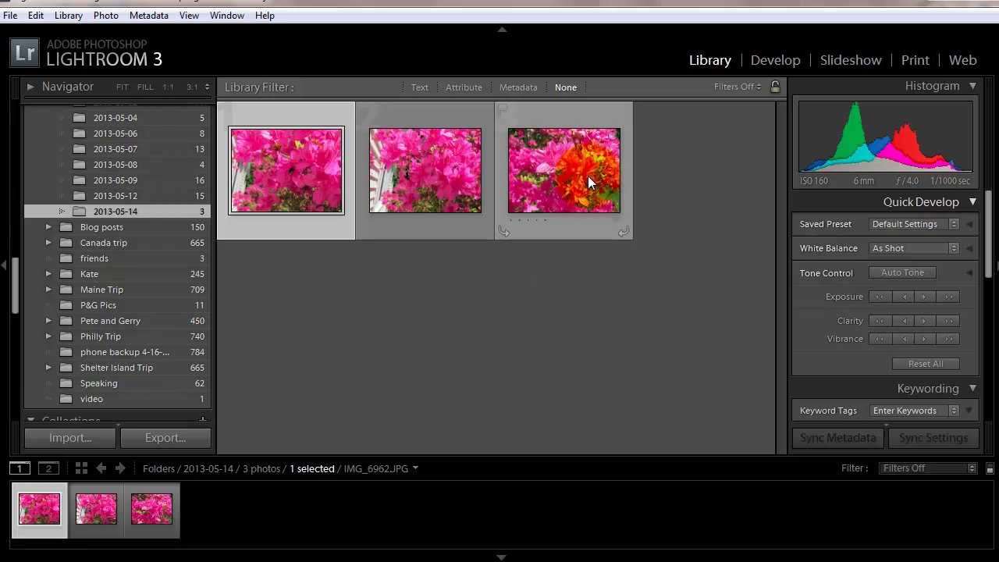
# Enlarge IMG_6964, lower its white balance temperature to -23 in Develop, and return to Library.
pyautogui.doubleClick(587, 176)
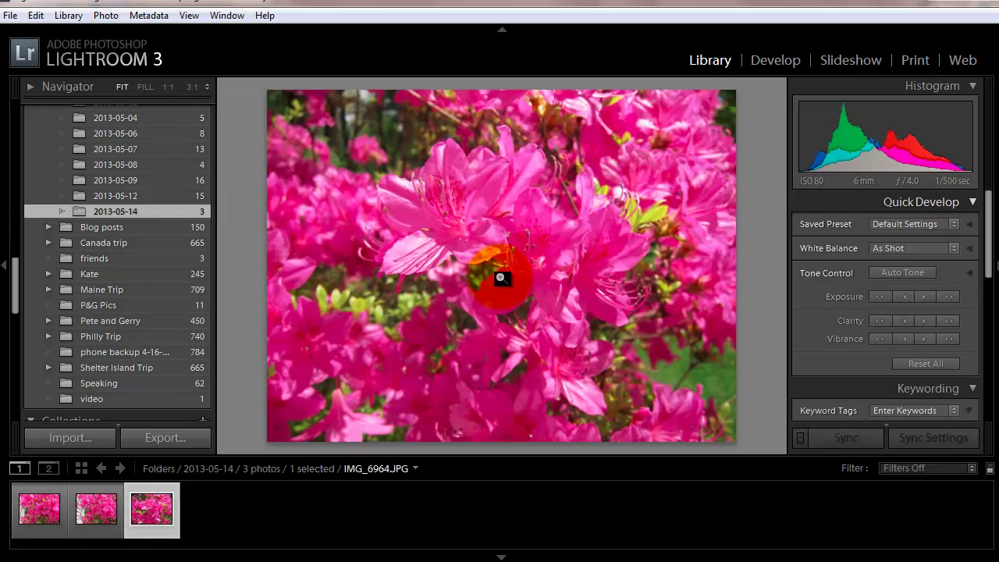
pyautogui.click(771, 60)
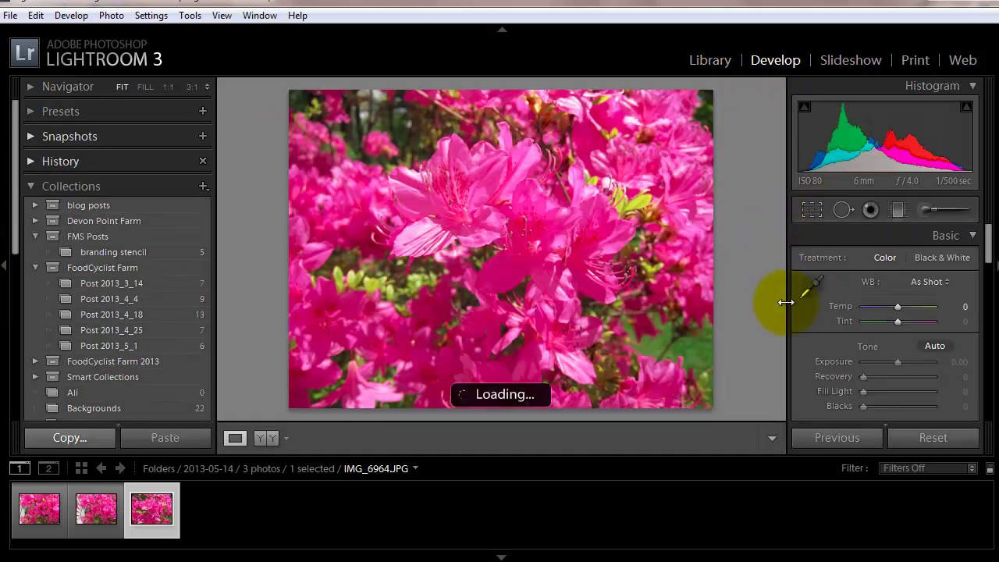
pyautogui.moveTo(899, 306)
pyautogui.mouseDown()
pyautogui.moveTo(924, 311)
pyautogui.moveTo(878, 312)
pyautogui.moveTo(905, 312)
pyautogui.moveTo(891, 306)
pyautogui.mouseUp()
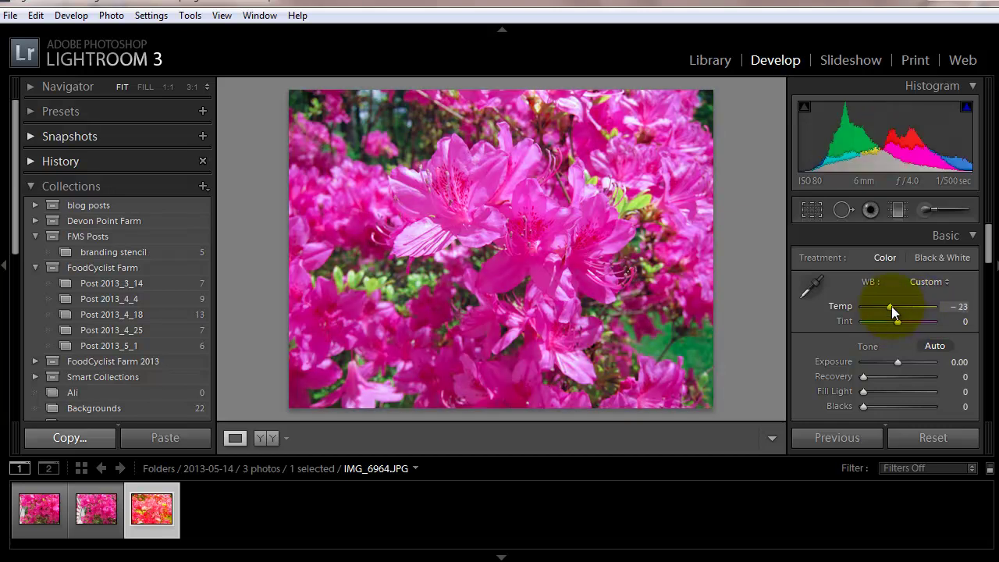
pyautogui.click(710, 60)
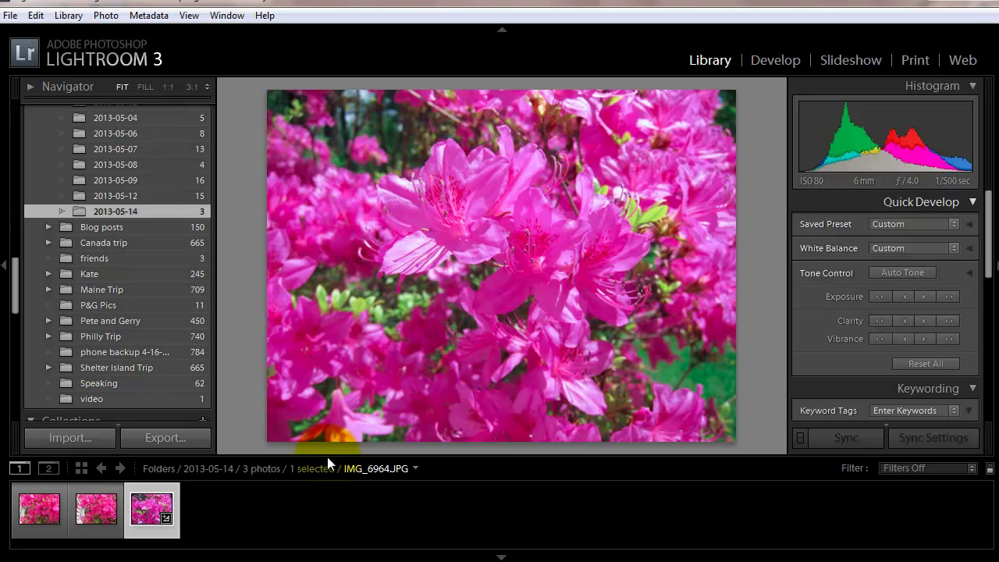
# Drag the edited IMG_6964 thumbnail onto the Flowers collection, raising it to 16 photos.
pyautogui.scroll(10, 109, 238)
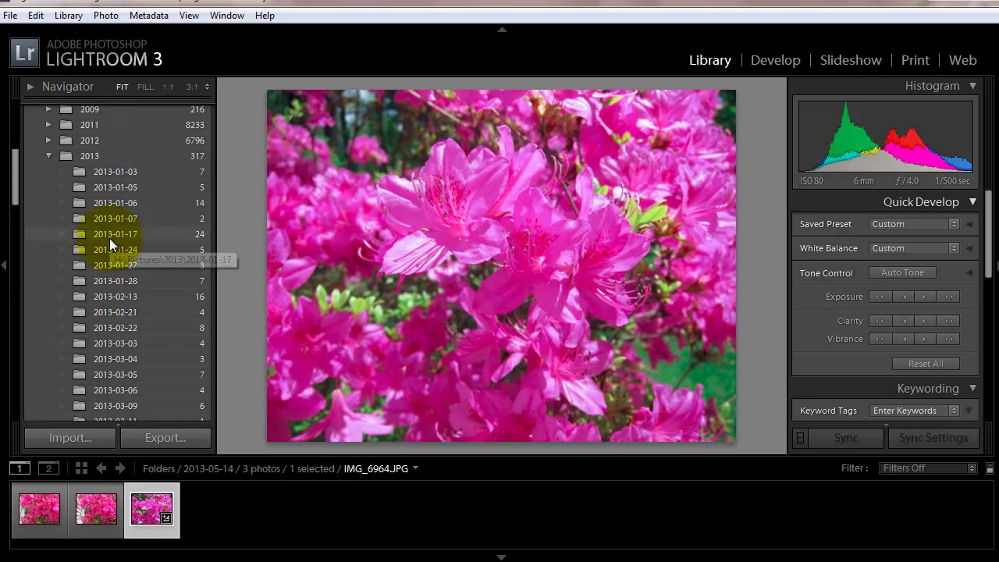
pyautogui.scroll(-5, 109, 238)
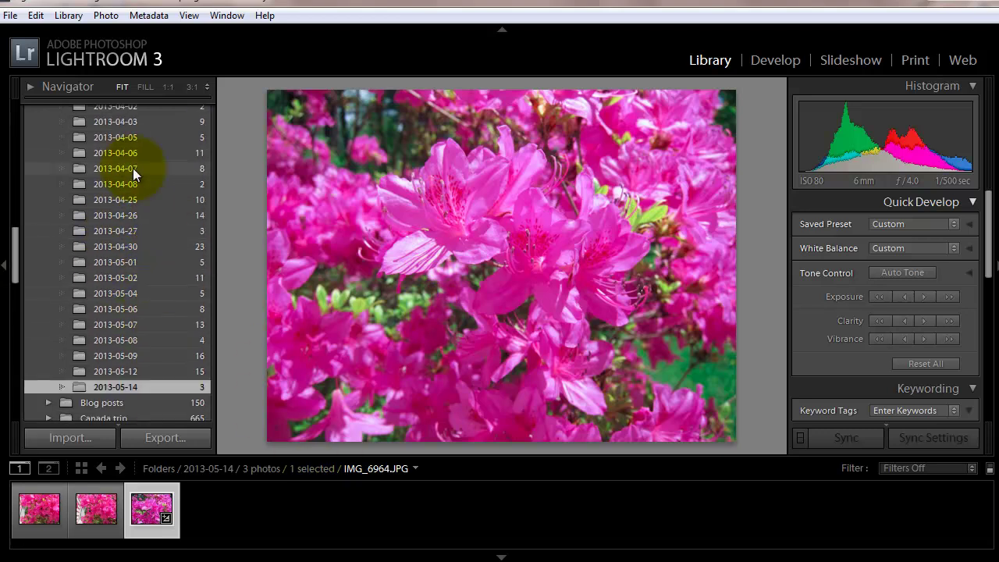
pyautogui.scroll(-15, 136, 262)
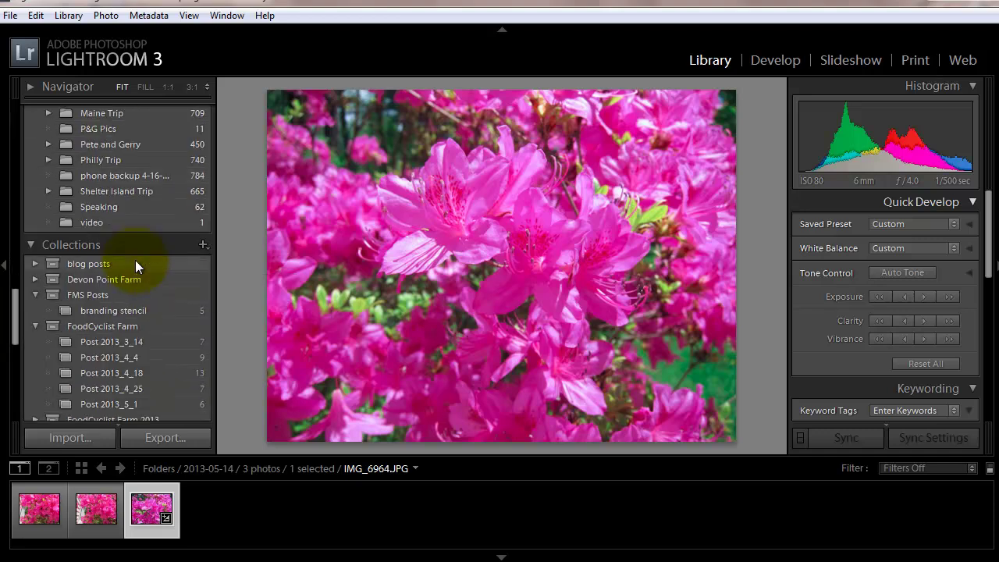
pyautogui.scroll(-2, 135, 264)
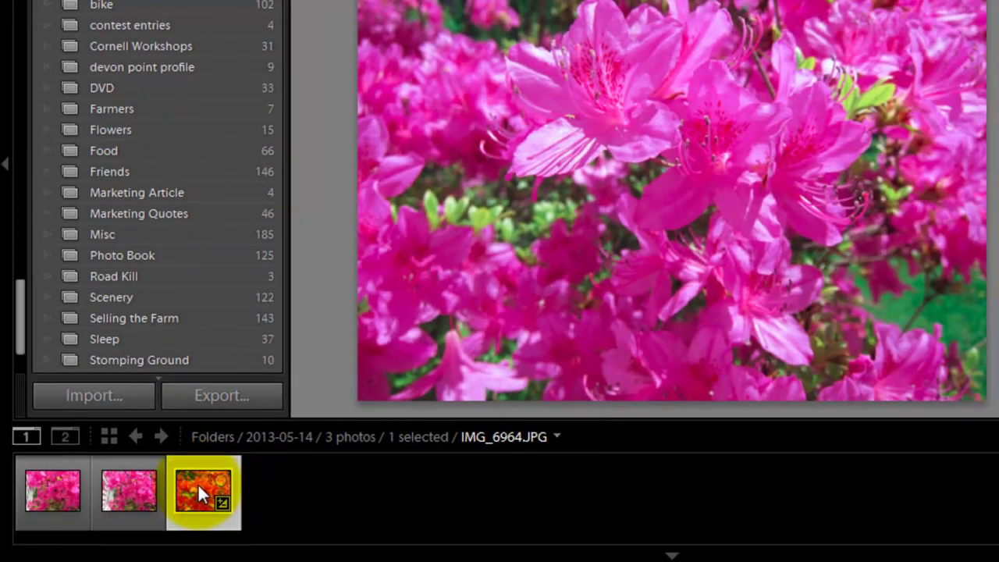
pyautogui.moveTo(198, 483); pyautogui.dragTo(212, 131)
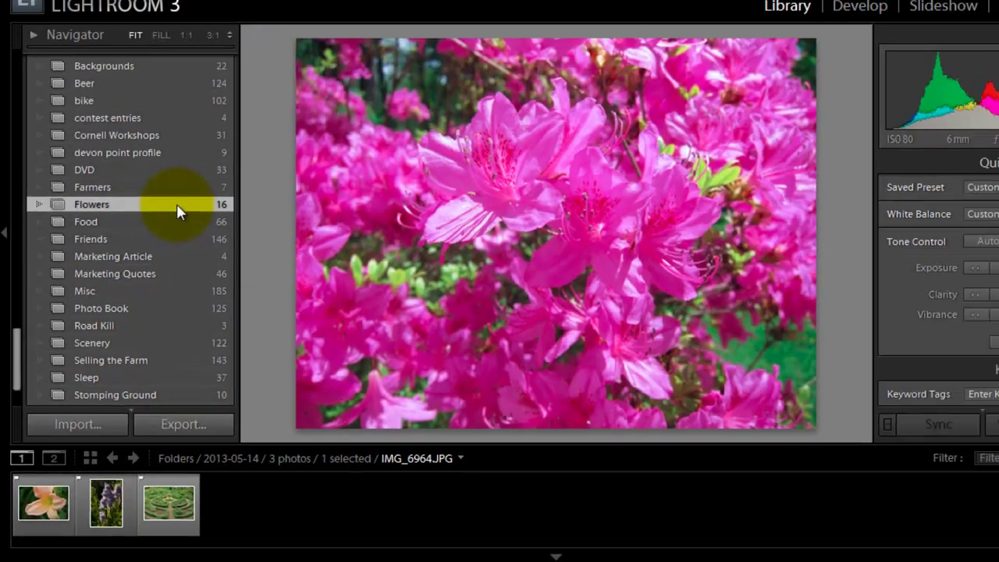
# Open the Flowers collection and browse its photos, ending on the red lily.
pyautogui.click(213, 136)
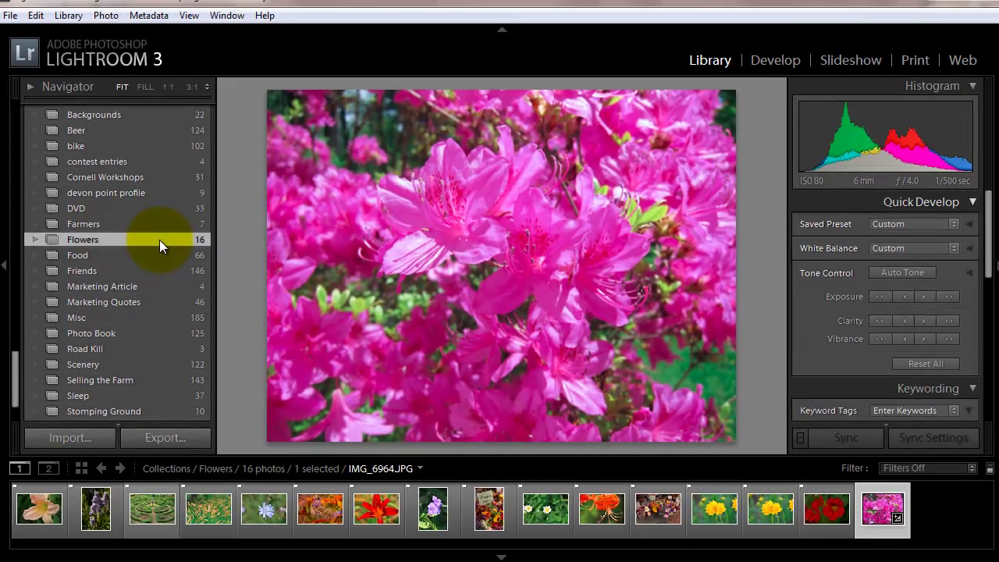
pyautogui.click(375, 506)
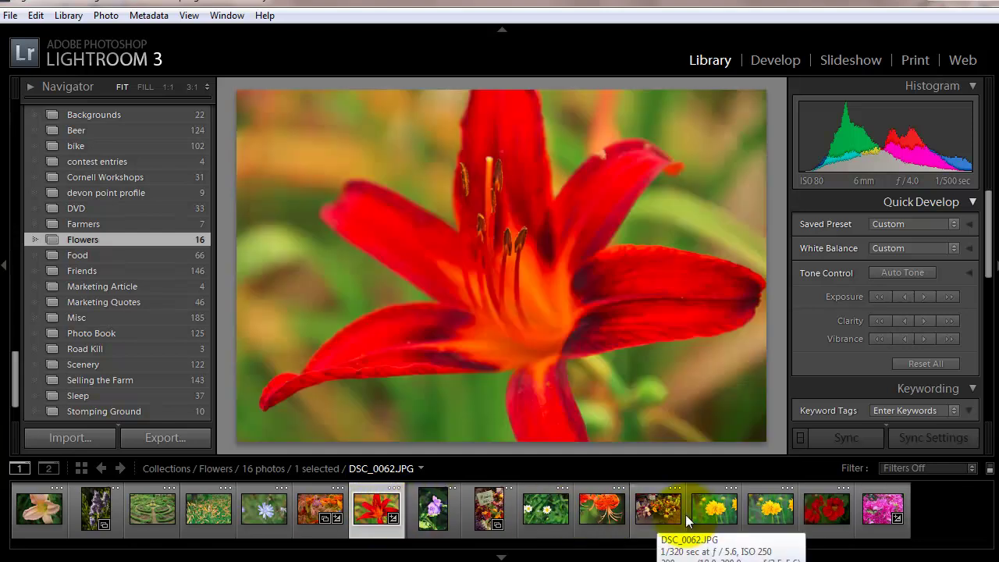
pyautogui.click(768, 514)
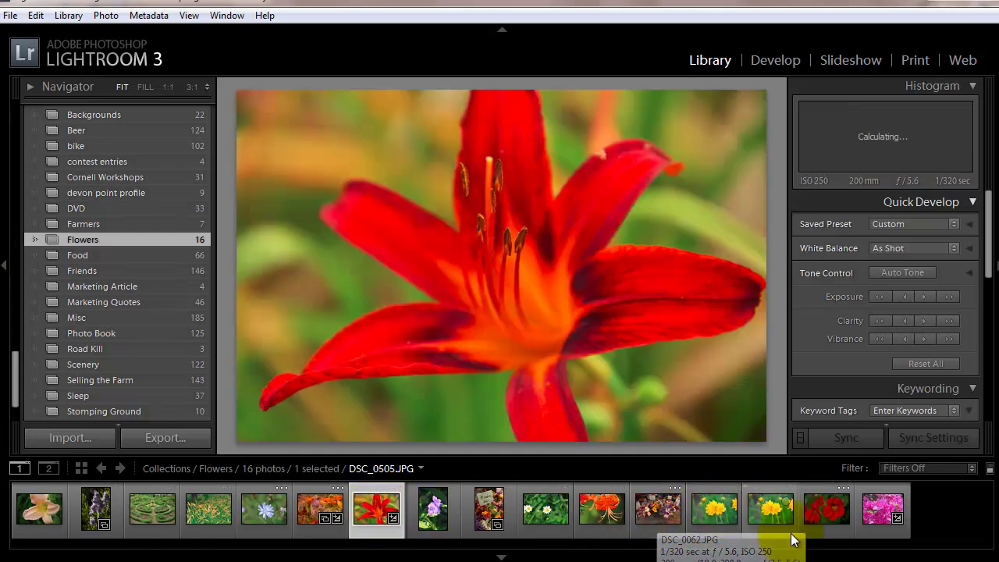
pyautogui.click(861, 508)
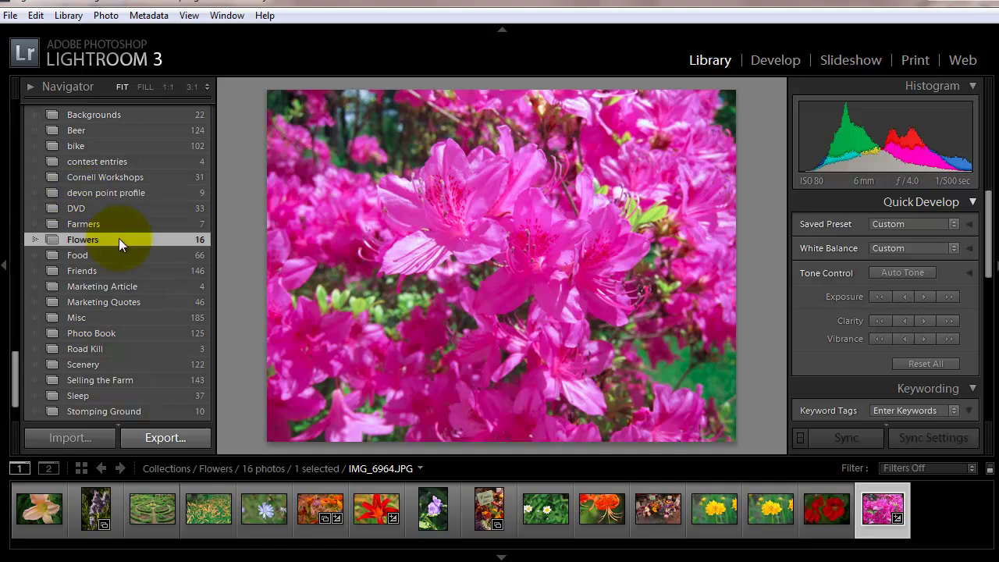
pyautogui.click(468, 357)
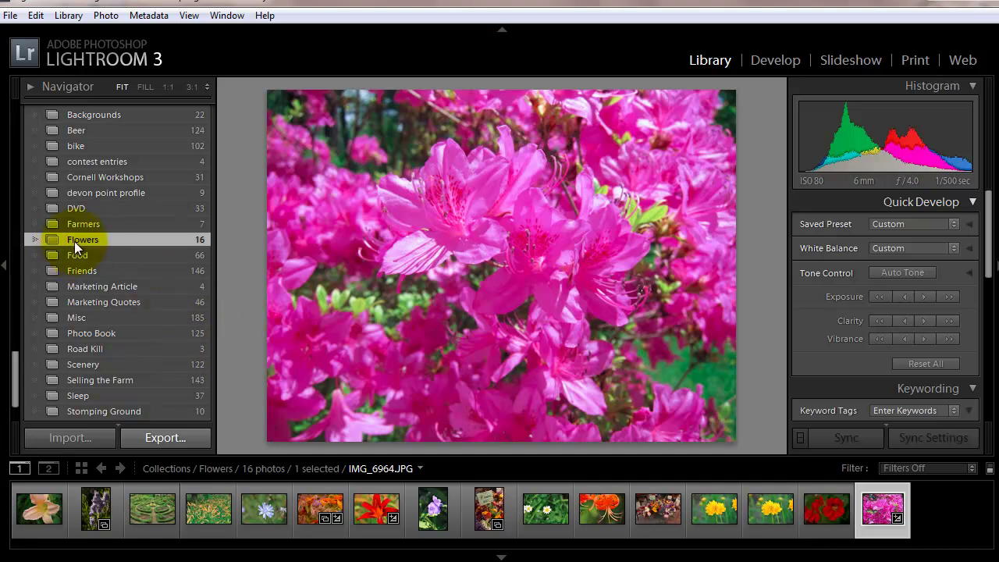
pyautogui.click(48, 515)
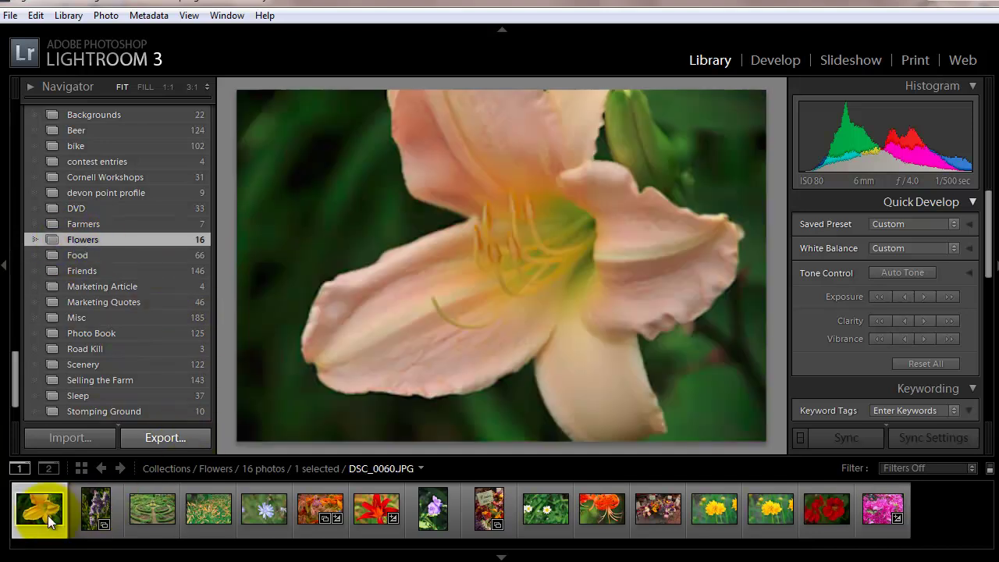
pyautogui.click(376, 505)
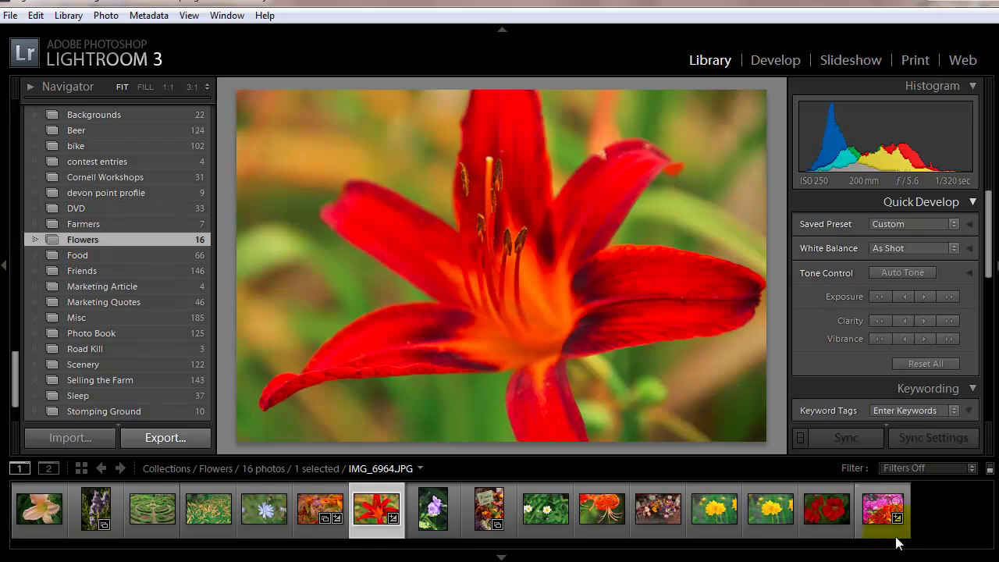
pyautogui.scroll(6, 137, 268)
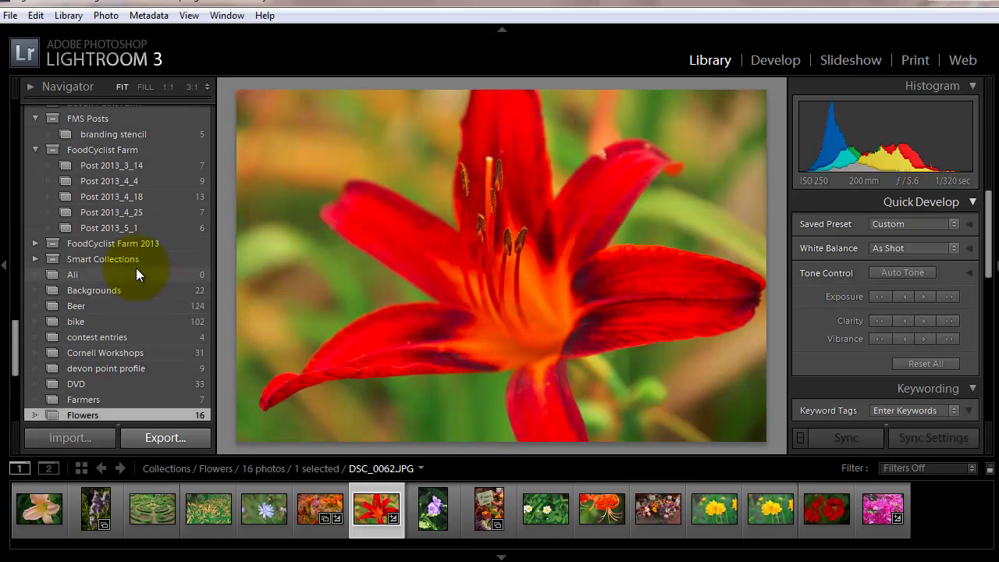
pyautogui.scroll(10, 136, 267)
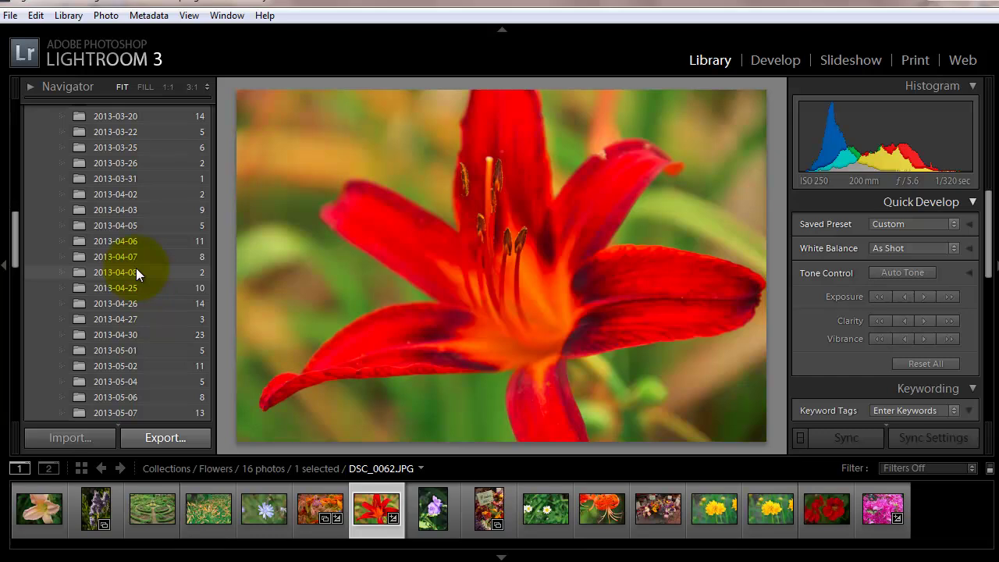
pyautogui.scroll(-10, 136, 267)
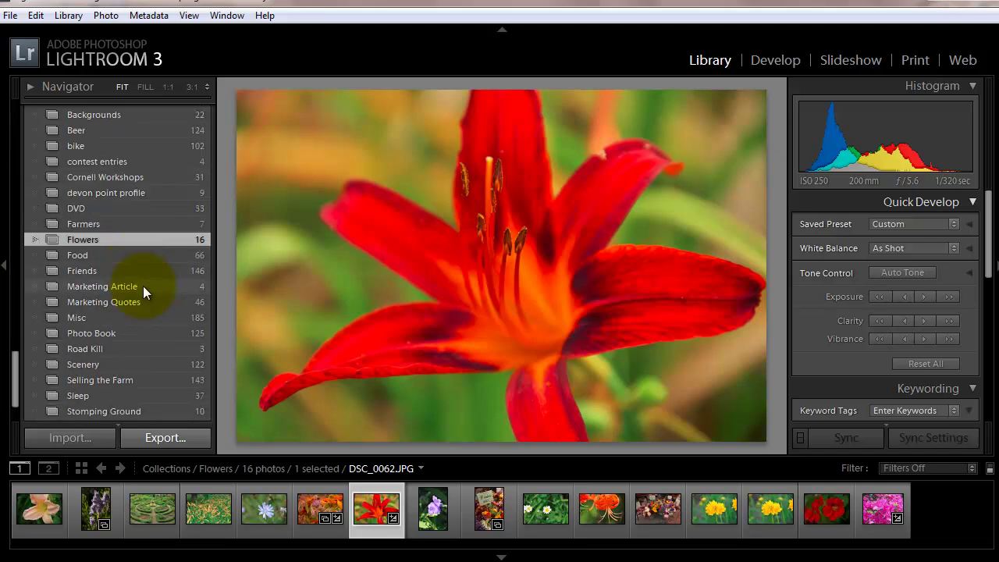
pyautogui.scroll(-3, 141, 336)
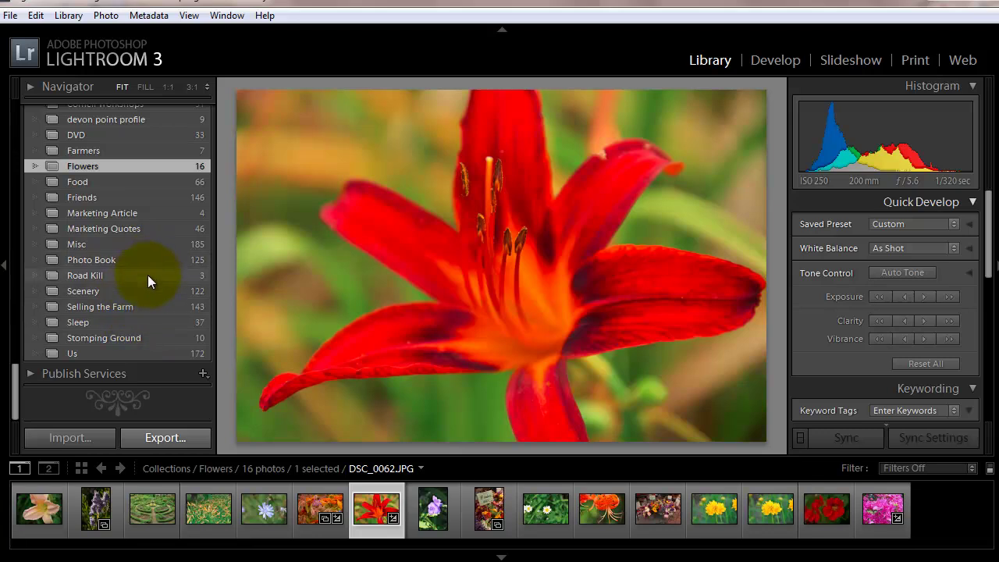
pyautogui.scroll(15, 148, 275)
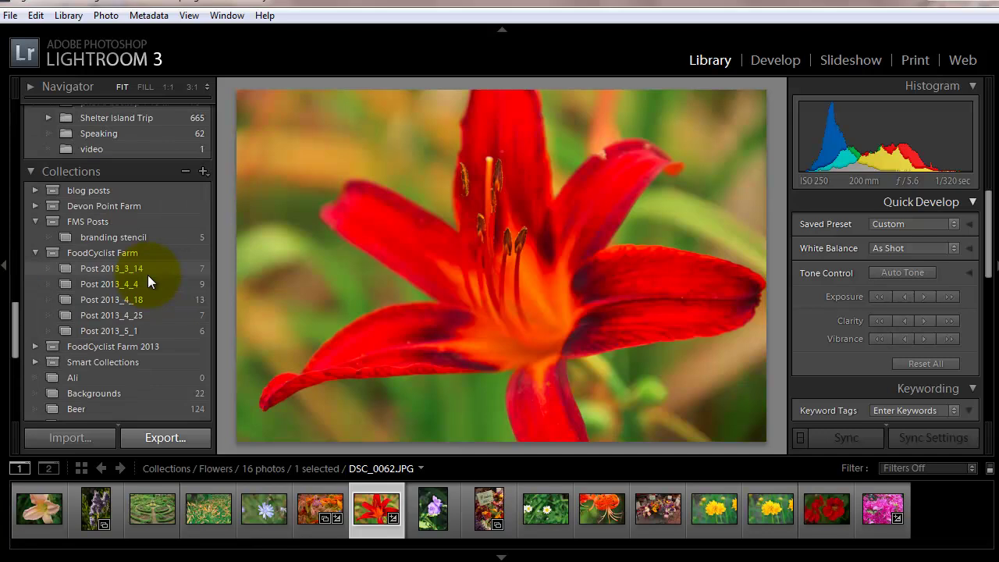
pyautogui.scroll(4, 147, 274)
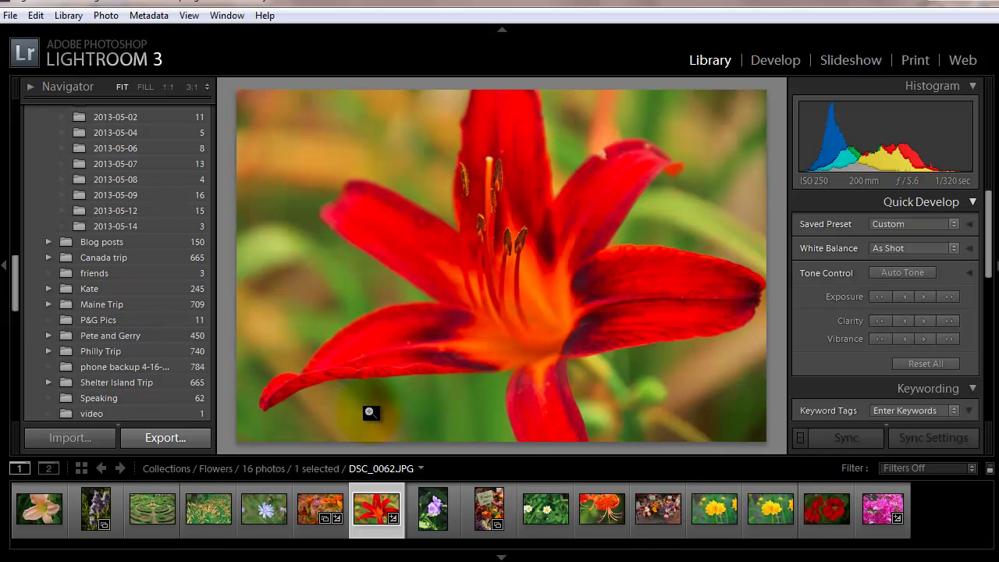
# Open the 450-photo Pete and Gerry folder and display overcast_panorama.jpg.
pyautogui.click(148, 338)
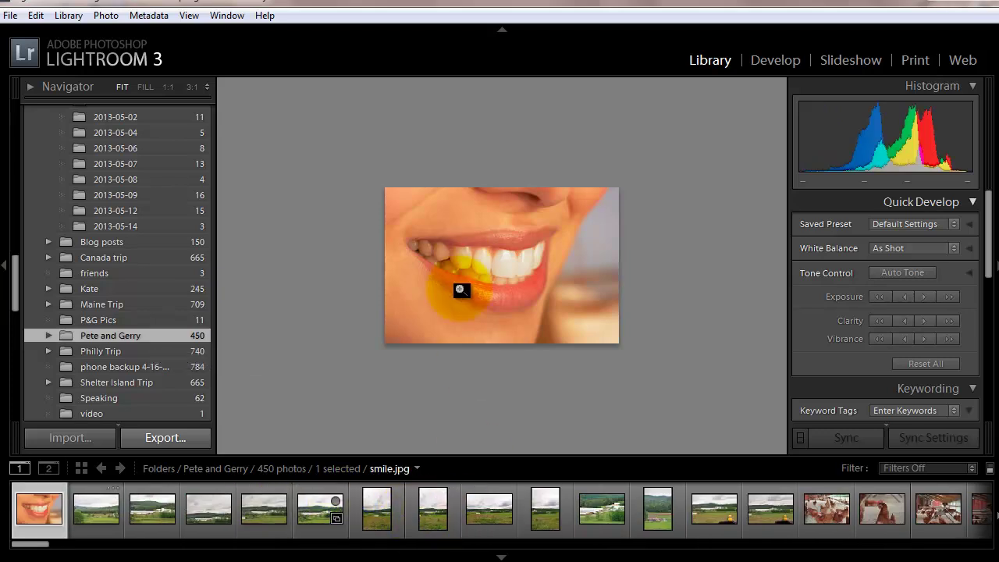
pyautogui.click(490, 510)
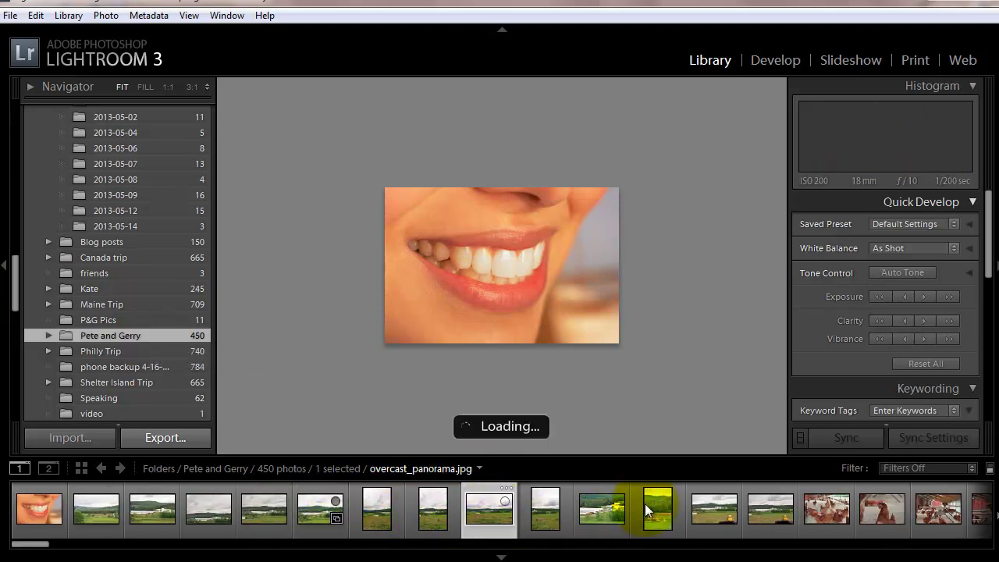
pyautogui.scroll(-5, 678, 505)
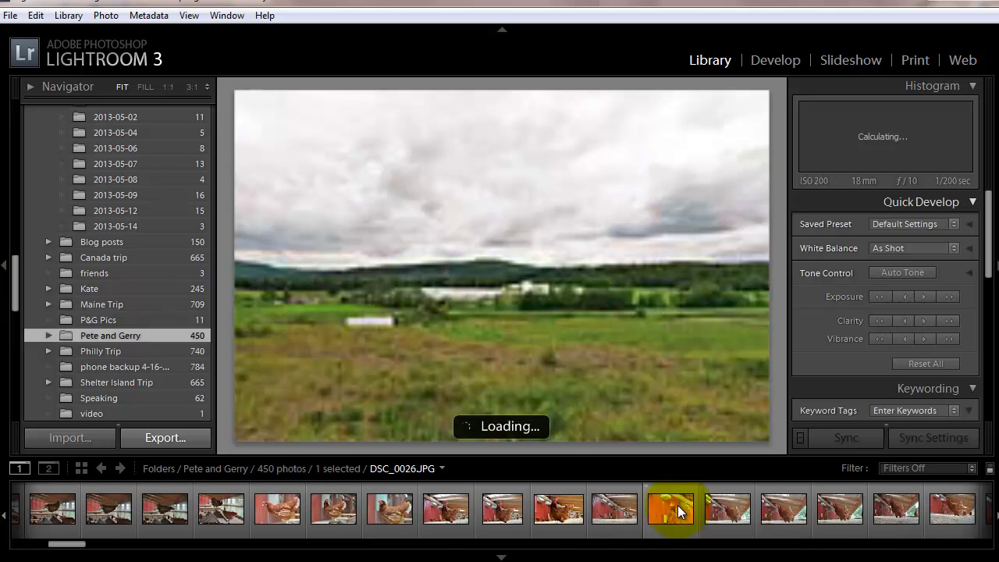
pyautogui.scroll(3, 452, 518)
pyautogui.scroll(-3, 423, 518)
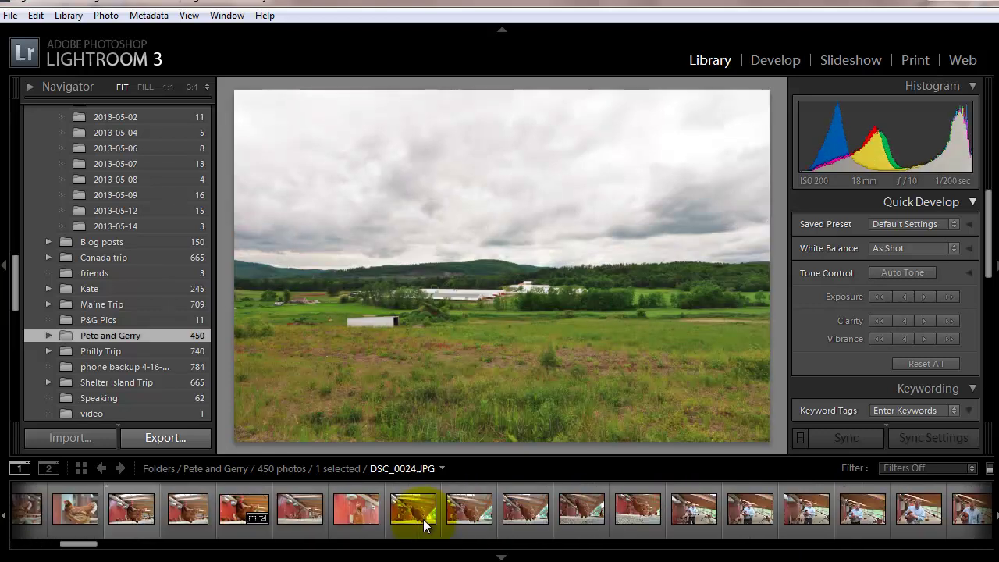
pyautogui.scroll(-10, 423, 519)
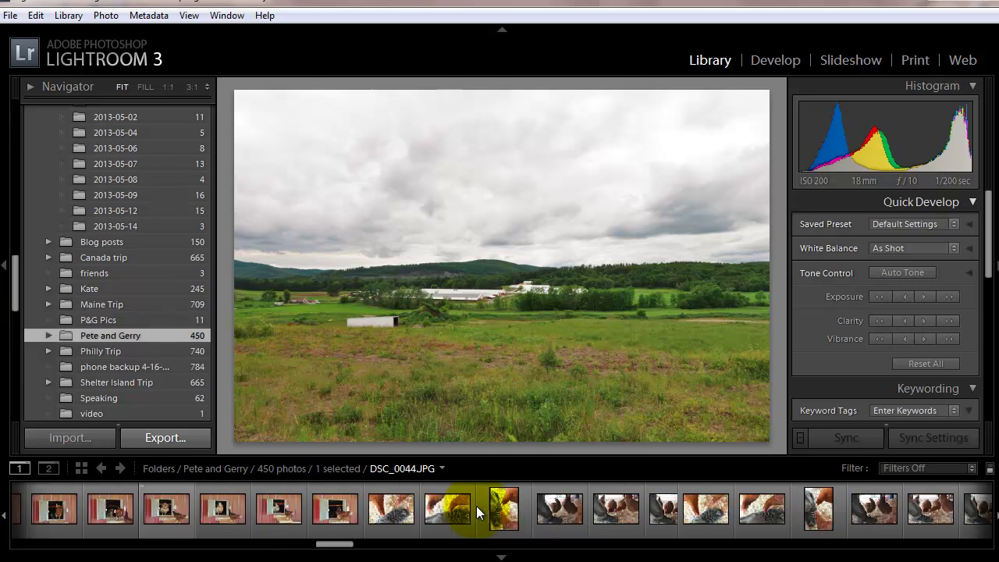
pyautogui.scroll(-15, 476, 506)
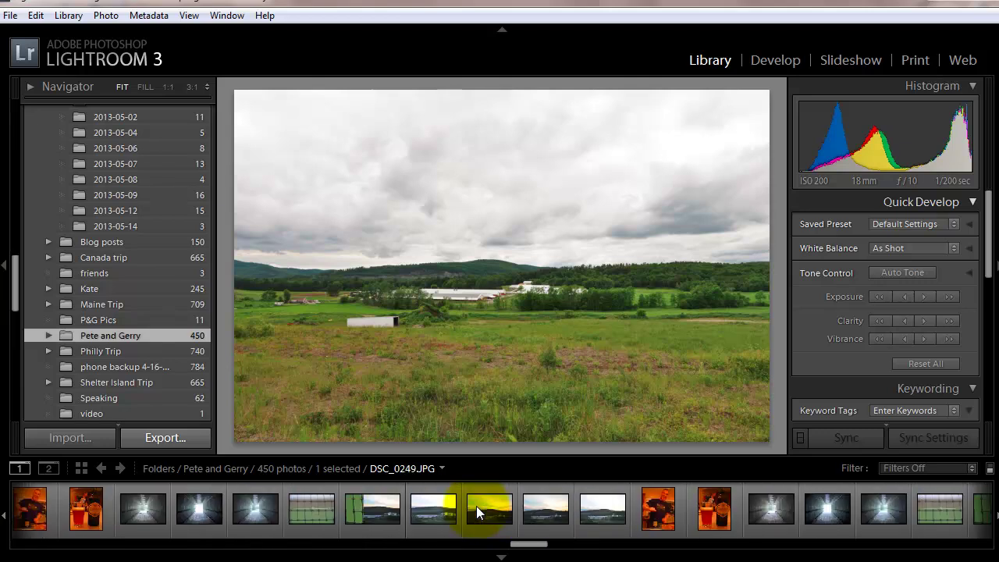
pyautogui.scroll(-8, 476, 506)
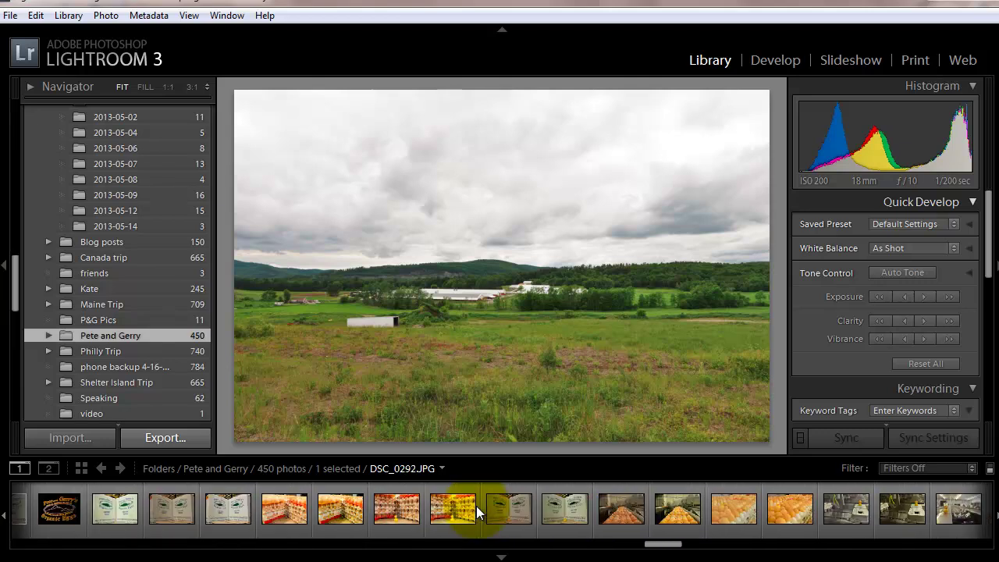
pyautogui.scroll(-8, 476, 505)
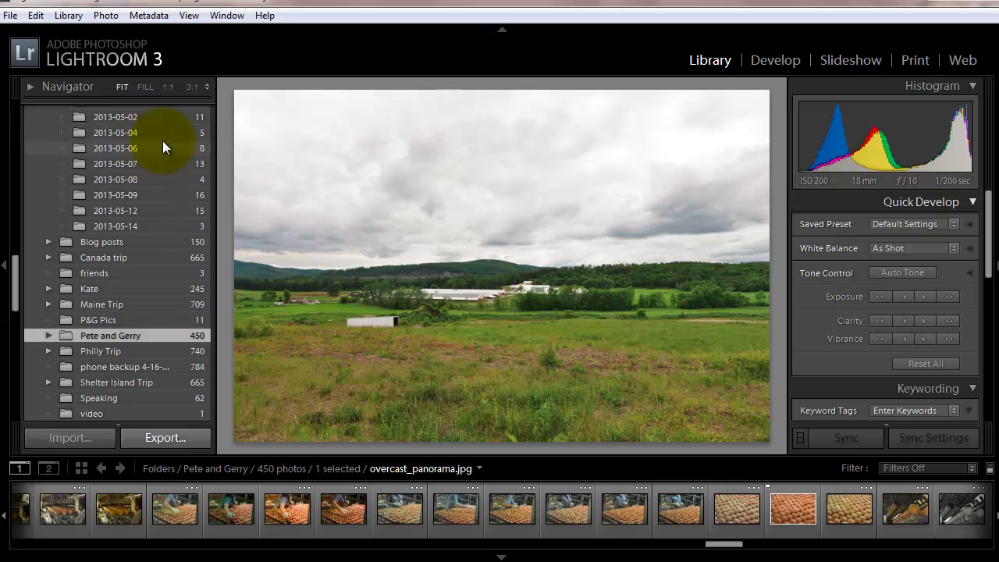
# Browse the egg-sorting photos in the filmstrip and display QA_poster.jpg.
pyautogui.scroll(10, 156, 258)
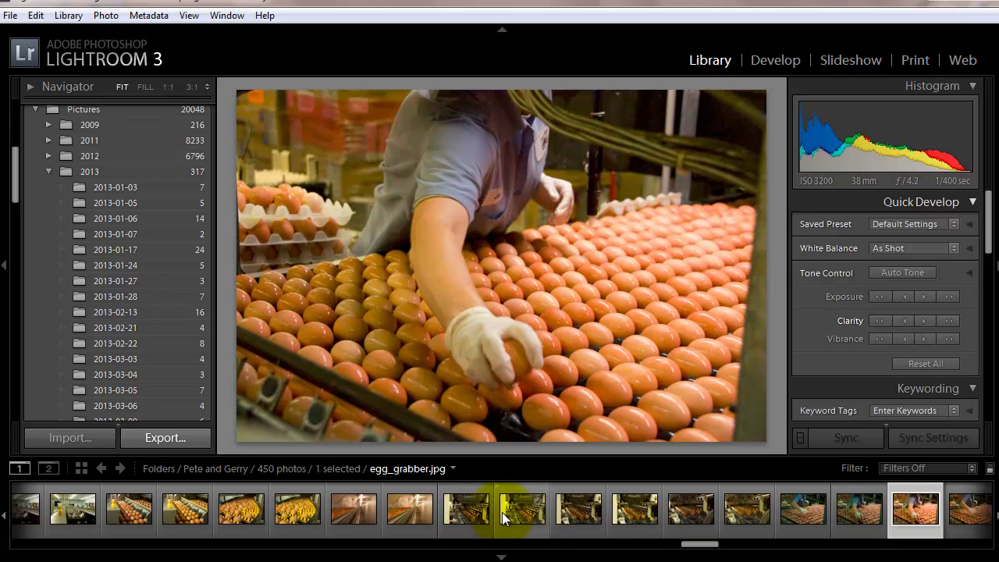
pyautogui.moveTo(501, 512)
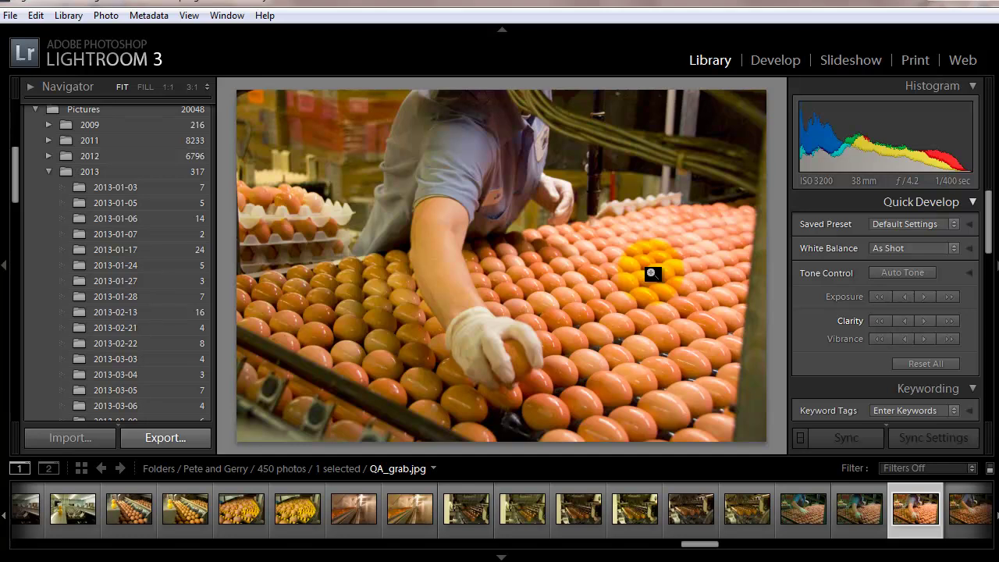
pyautogui.click(866, 500)
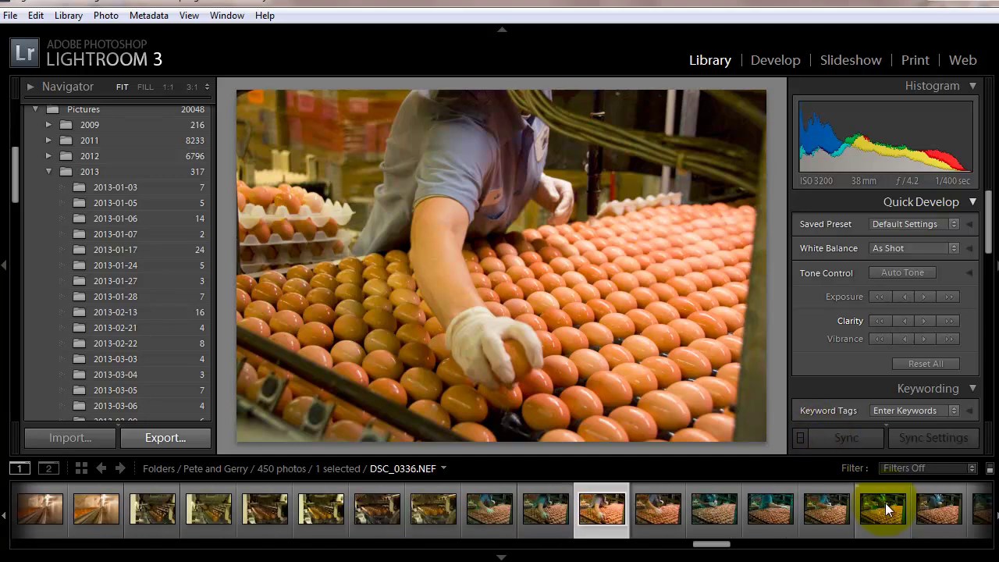
pyautogui.click(652, 514)
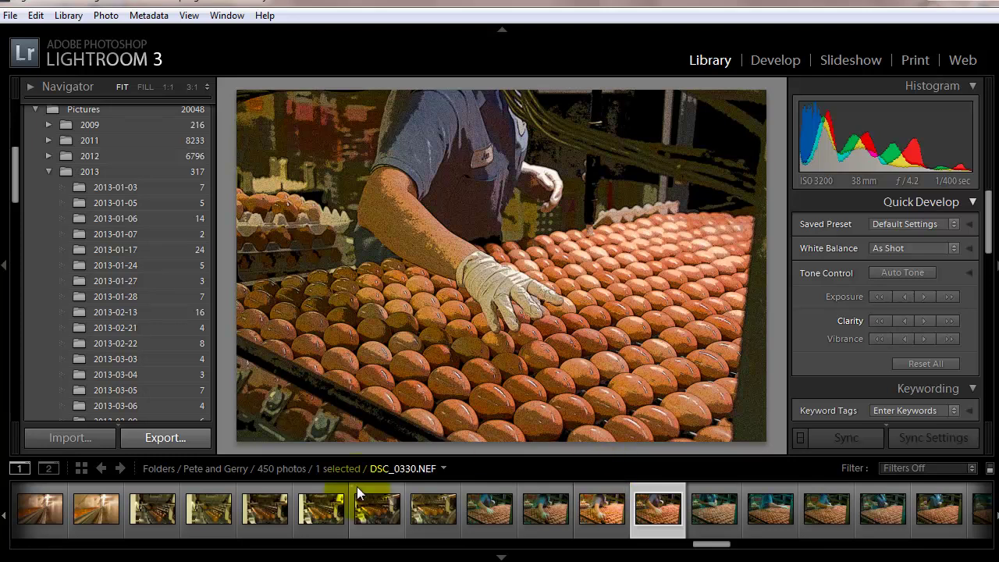
pyautogui.scroll(5, 171, 282)
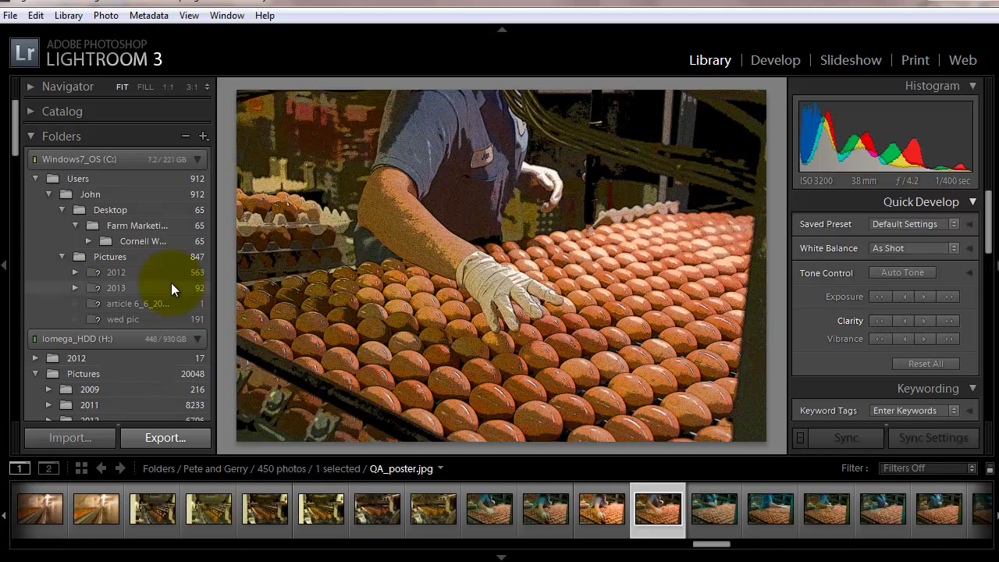
pyautogui.scroll(-15, 171, 282)
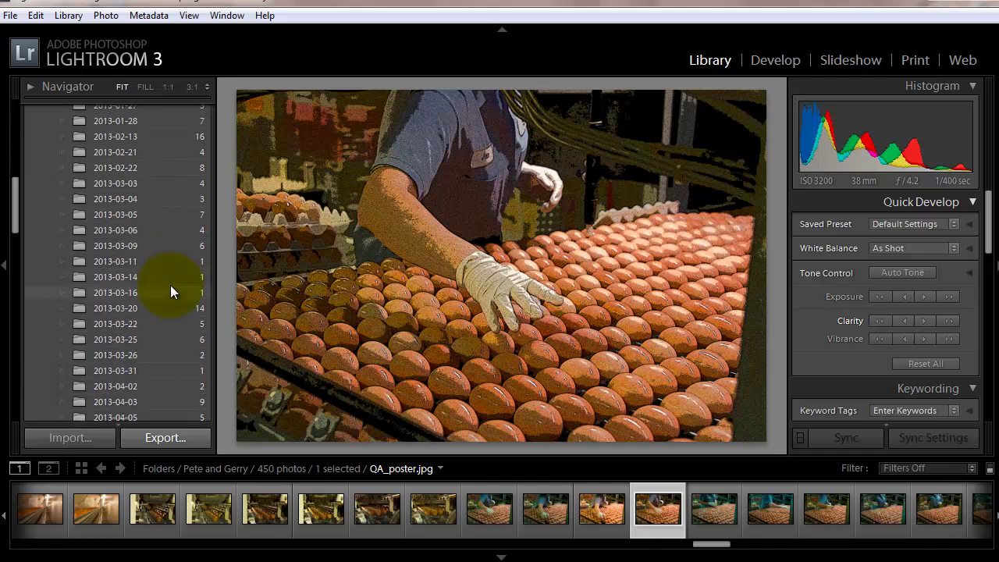
pyautogui.scroll(15, 170, 285)
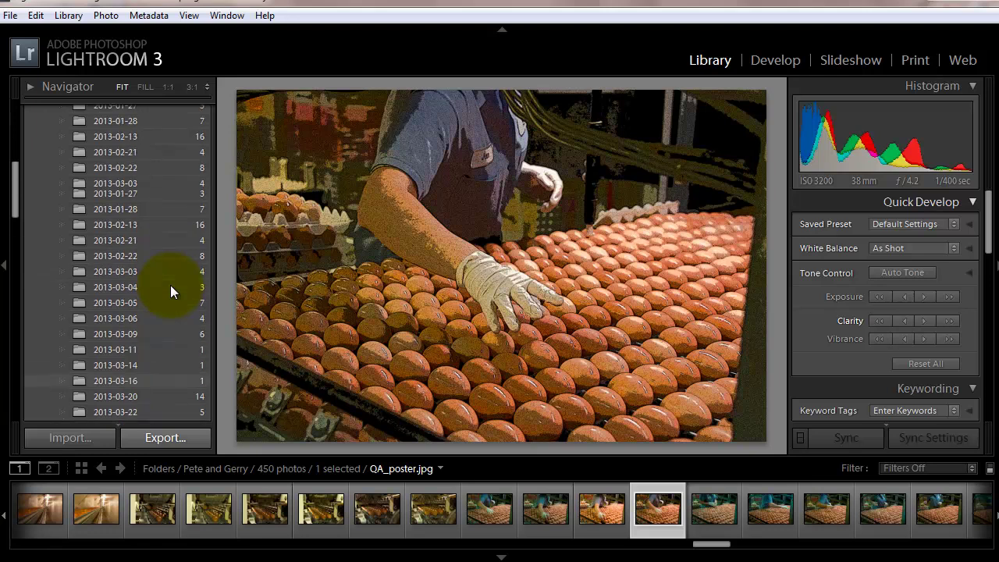